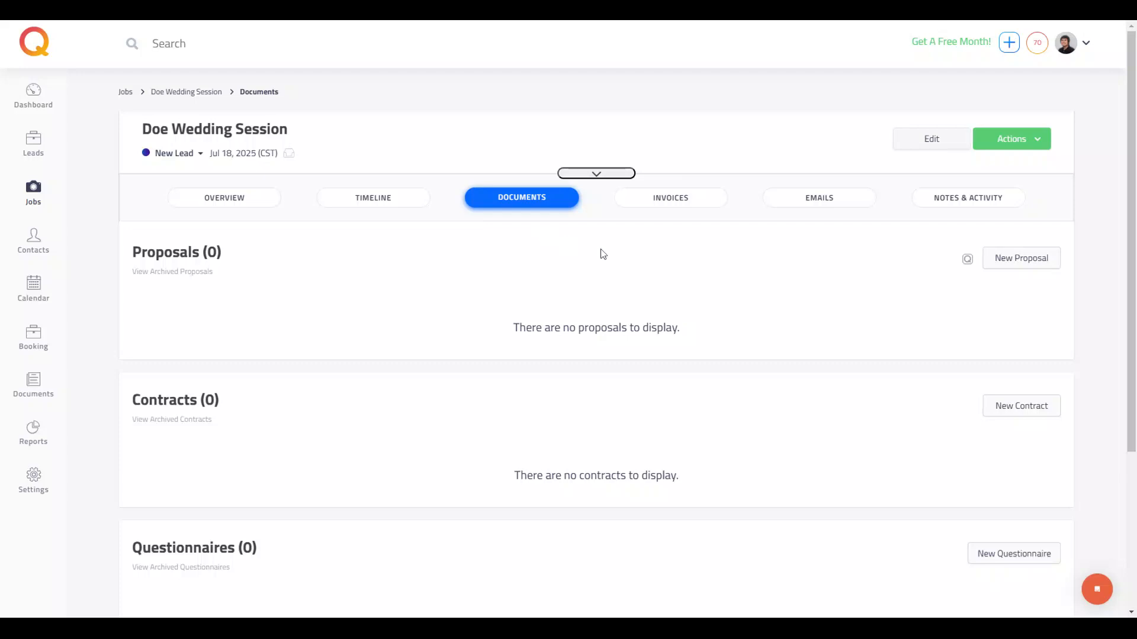
# Step: Start a new proposal for the job and add the Silver Wedding Package to it
pyautogui.click(1014, 264)
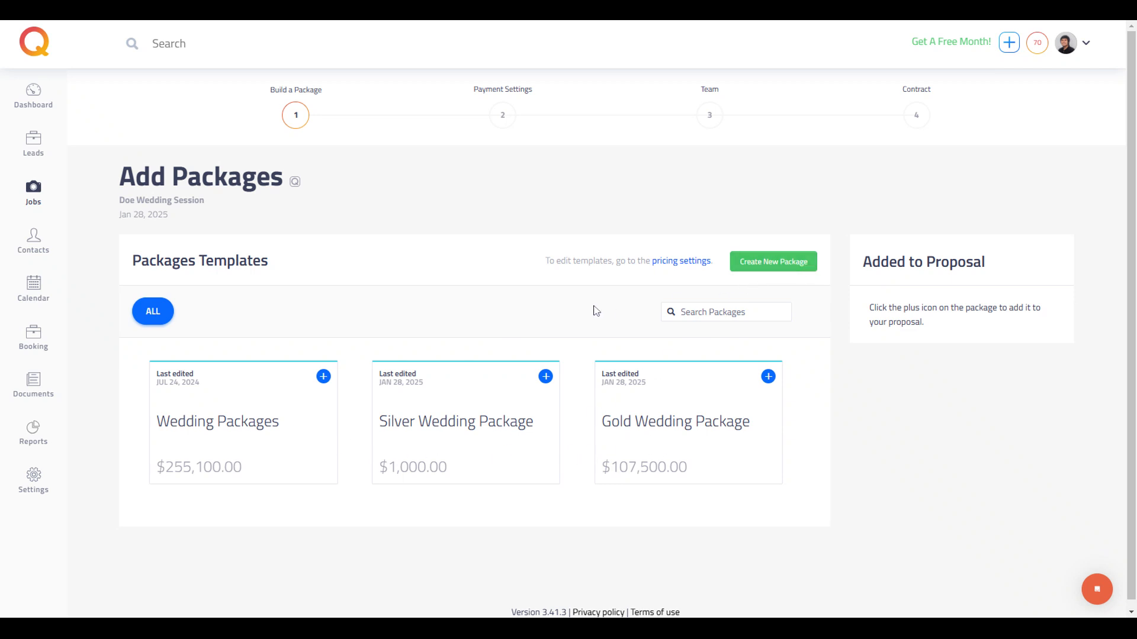
pyautogui.scroll(-1, 562, 311)
pyautogui.click(448, 416)
pyautogui.scroll(-5, 467, 409)
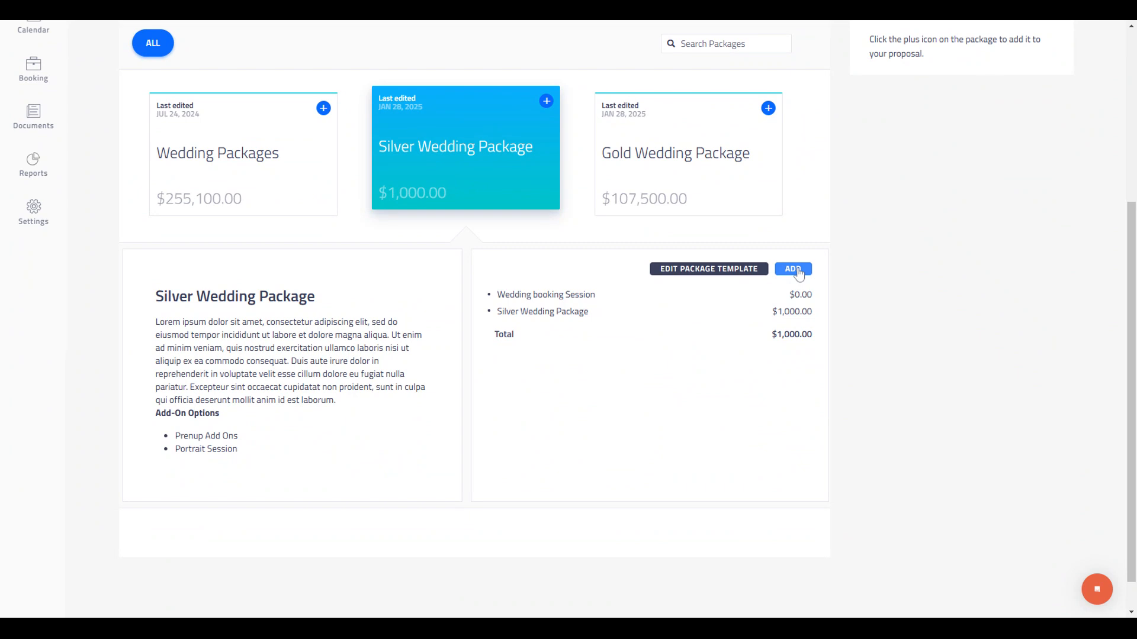
pyautogui.click(794, 269)
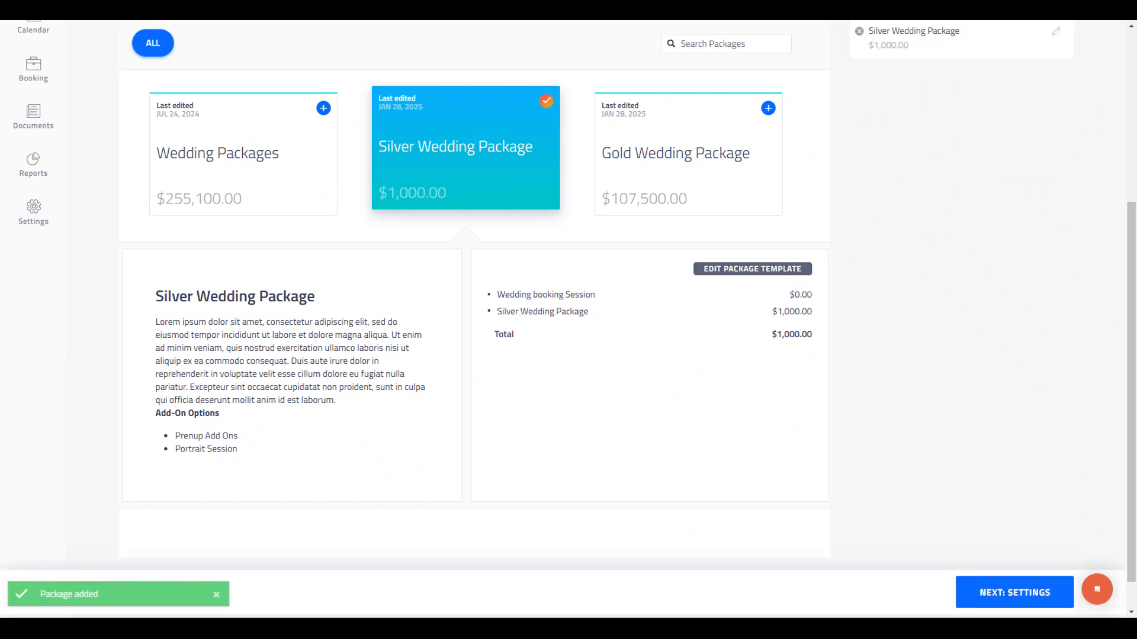
# Step: Add the Gold Wedding Package to the proposal and continue to the payment settings
pyautogui.click(699, 130)
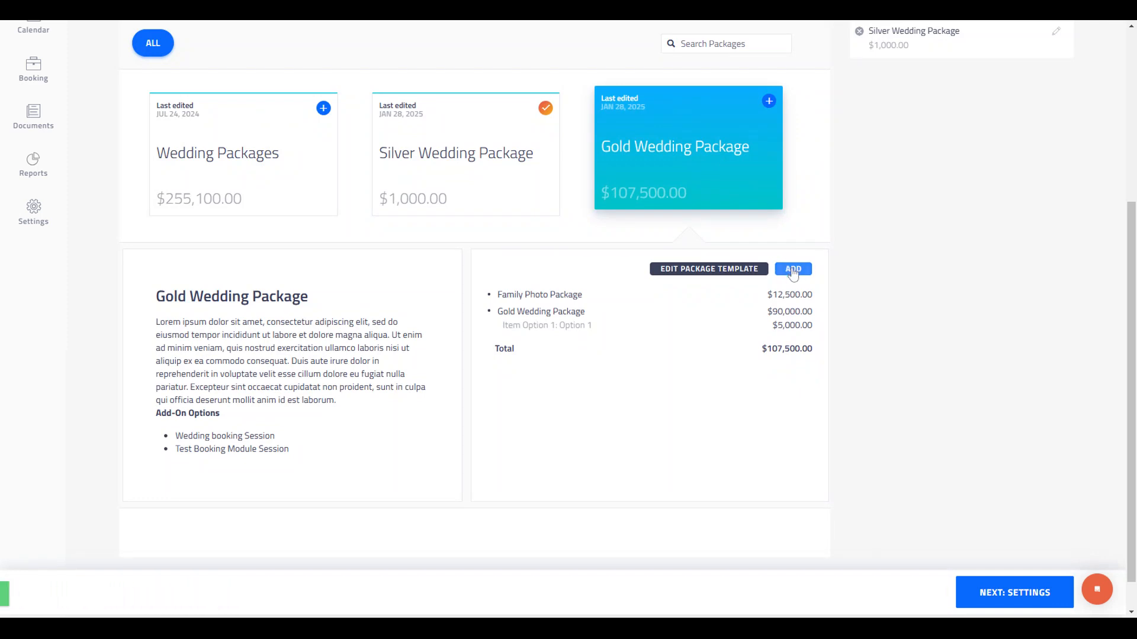
pyautogui.click(793, 270)
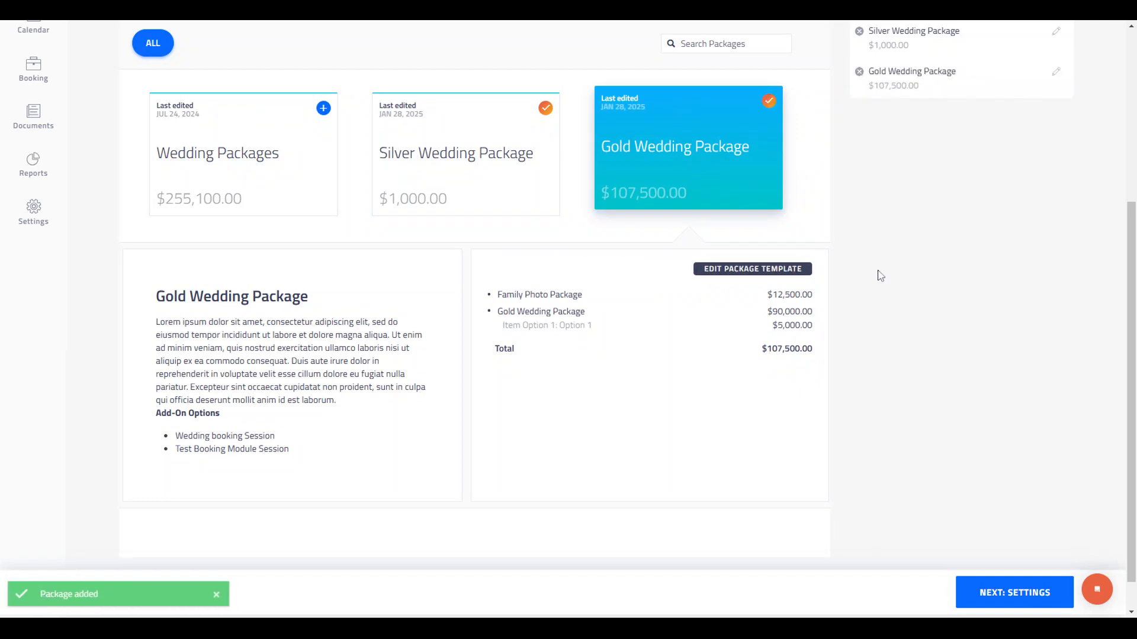
pyautogui.scroll(3, 908, 320)
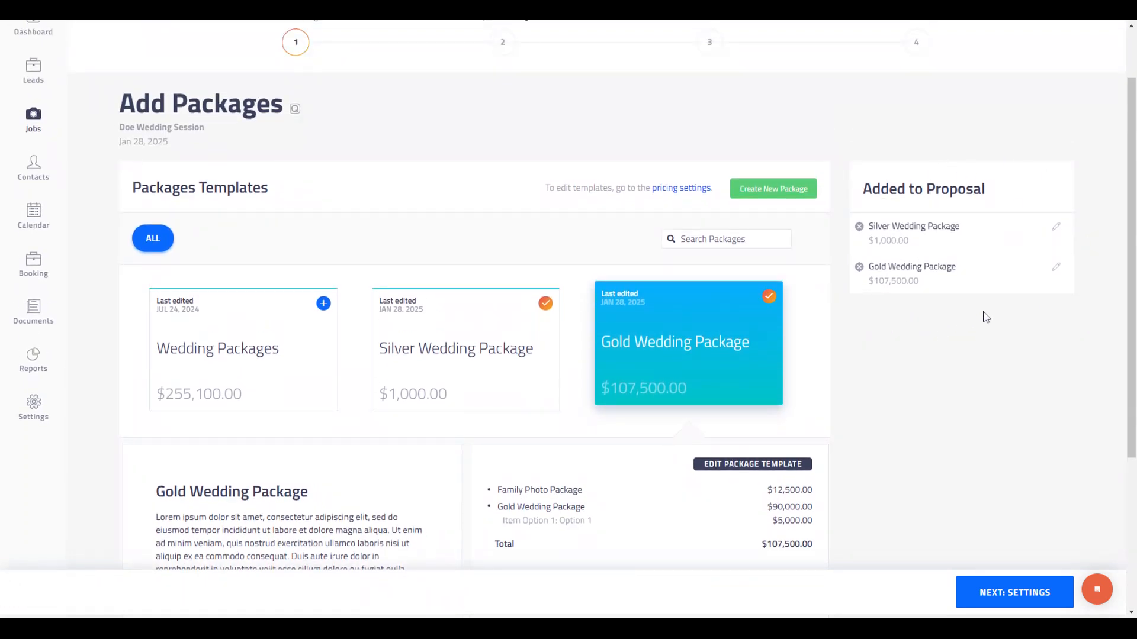
pyautogui.click(1021, 591)
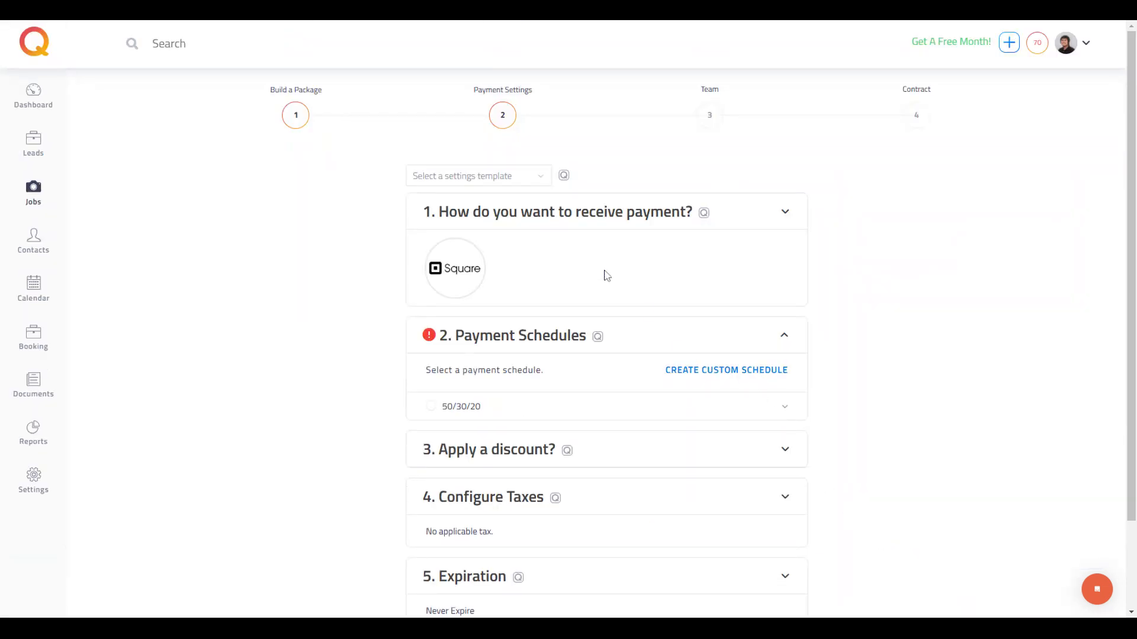
# Step: Allow the client to pay with check as the payment method
pyautogui.click(785, 215)
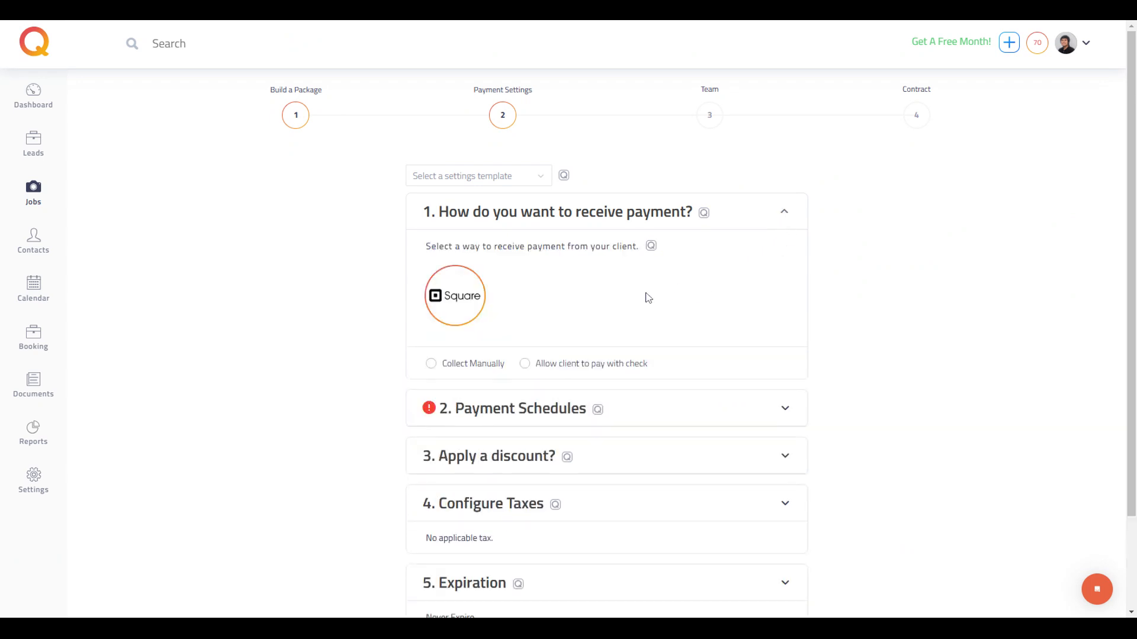
pyautogui.moveTo(512, 364); pyautogui.dragTo(445, 372)
pyautogui.click(526, 335)
pyautogui.scroll(-1, 639, 372)
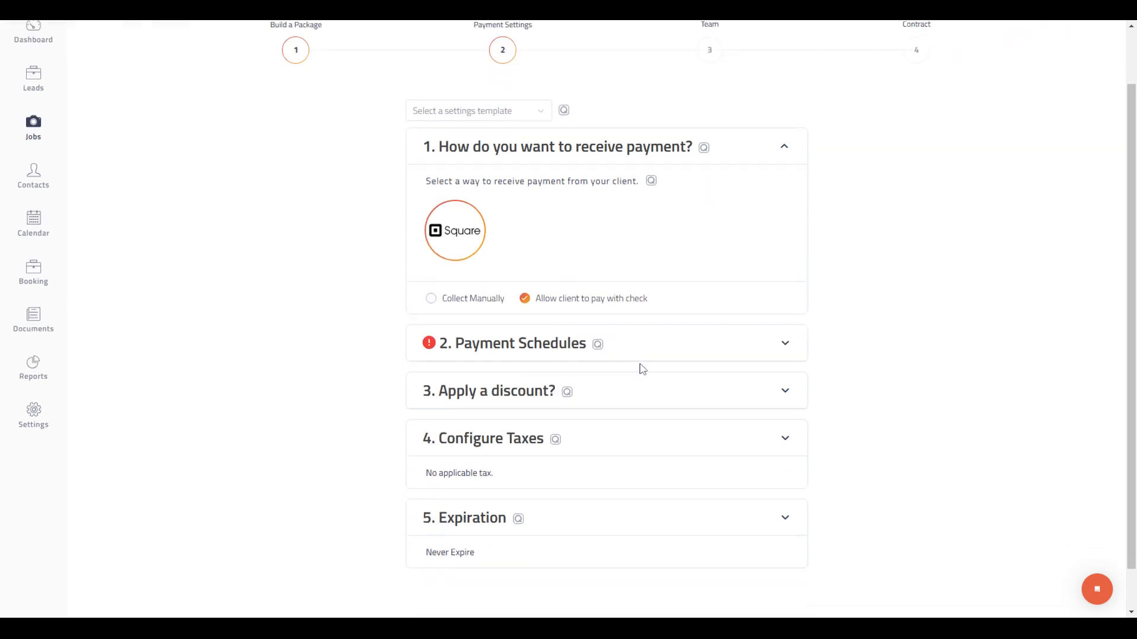
# Step: Select the 50/30/20 payment schedule for the proposal
pyautogui.click(785, 344)
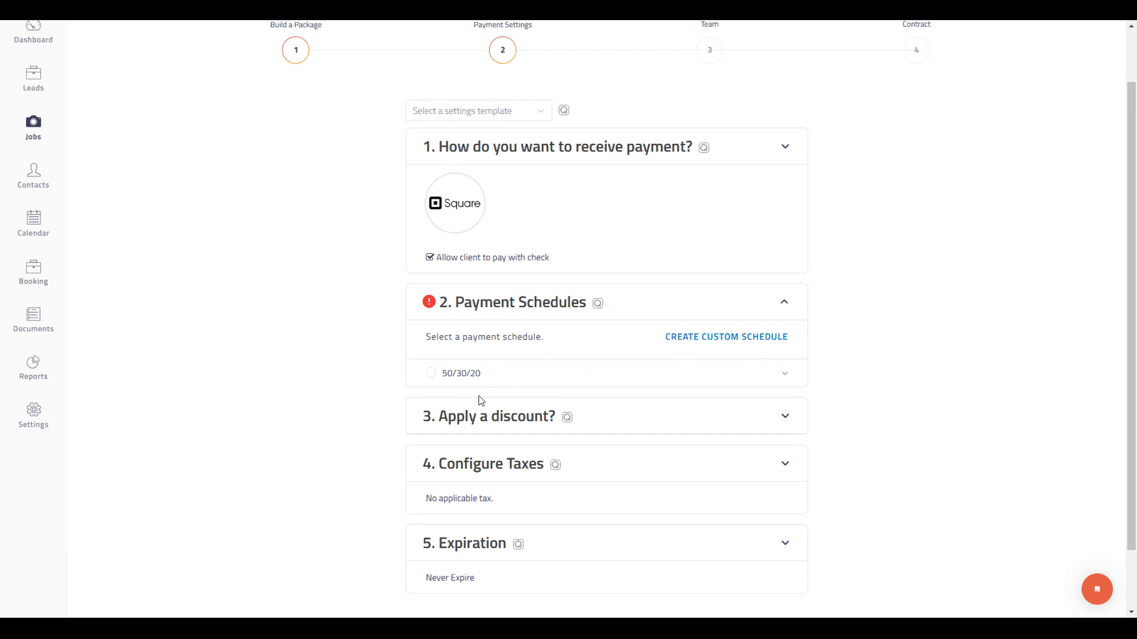
pyautogui.click(430, 374)
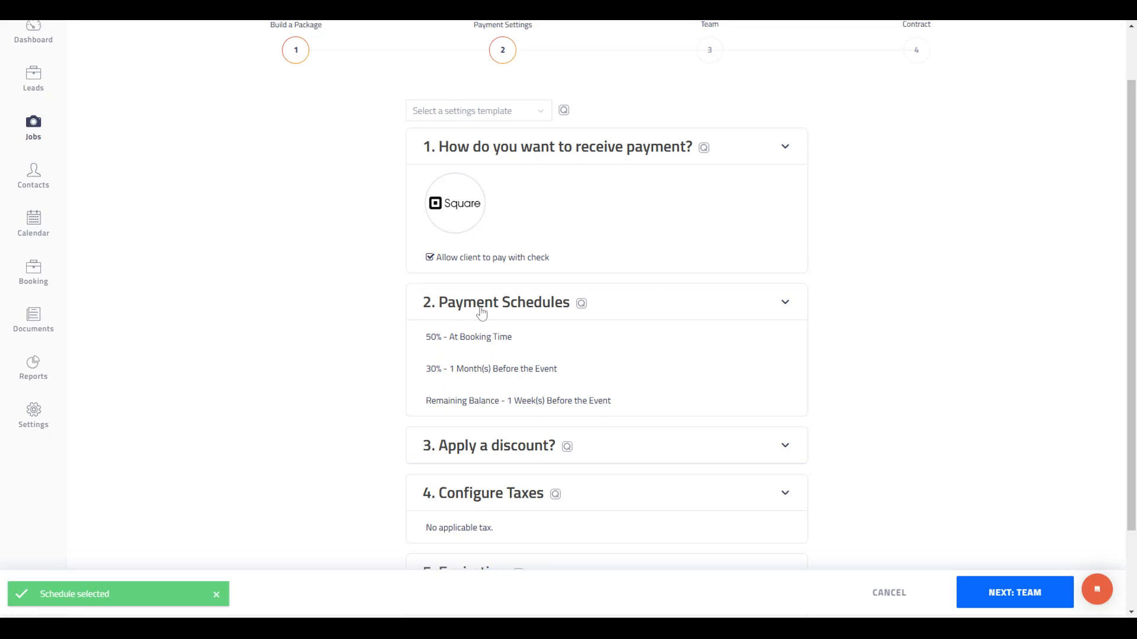
pyautogui.scroll(-2, 473, 417)
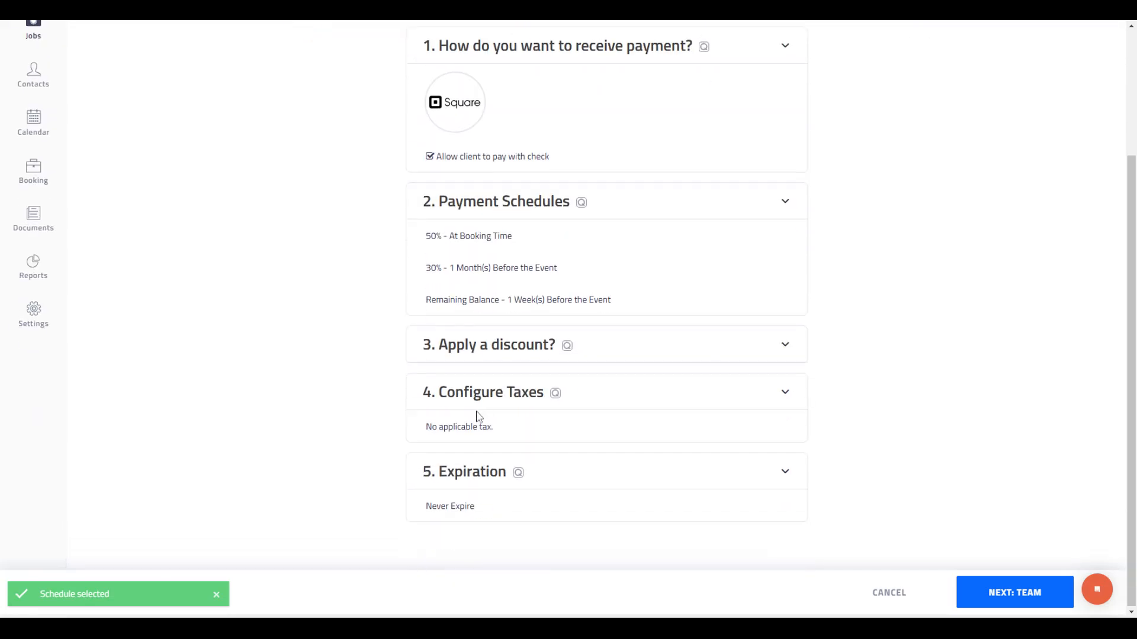
# Step: Apply the Friends and Family Discount to the proposal and save the discount settings
pyautogui.click(785, 346)
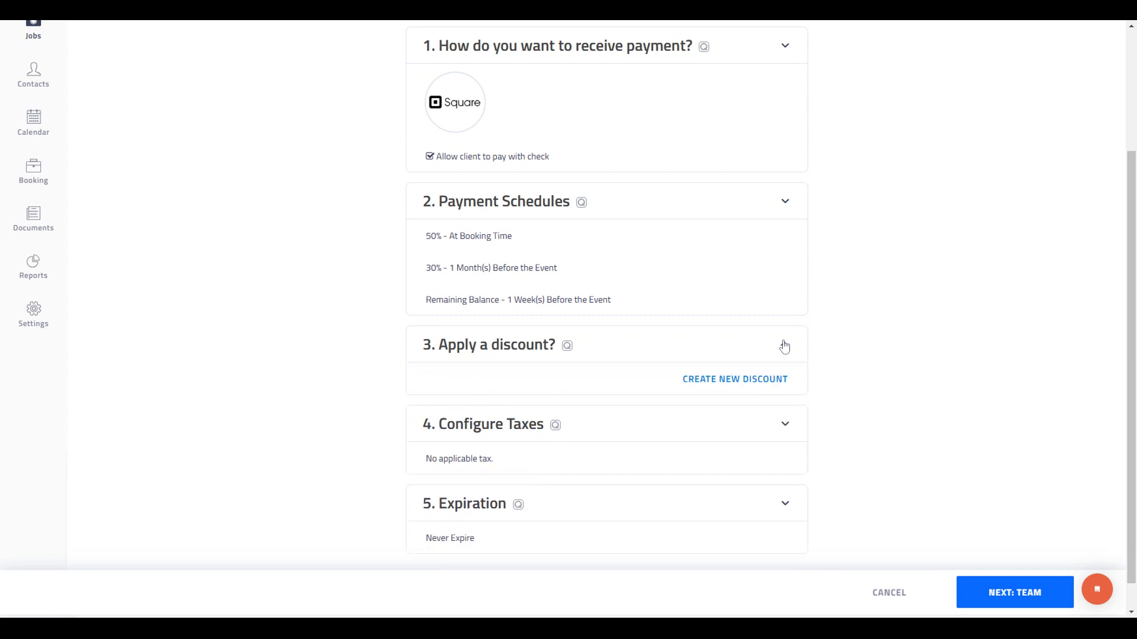
pyautogui.scroll(-1, 734, 338)
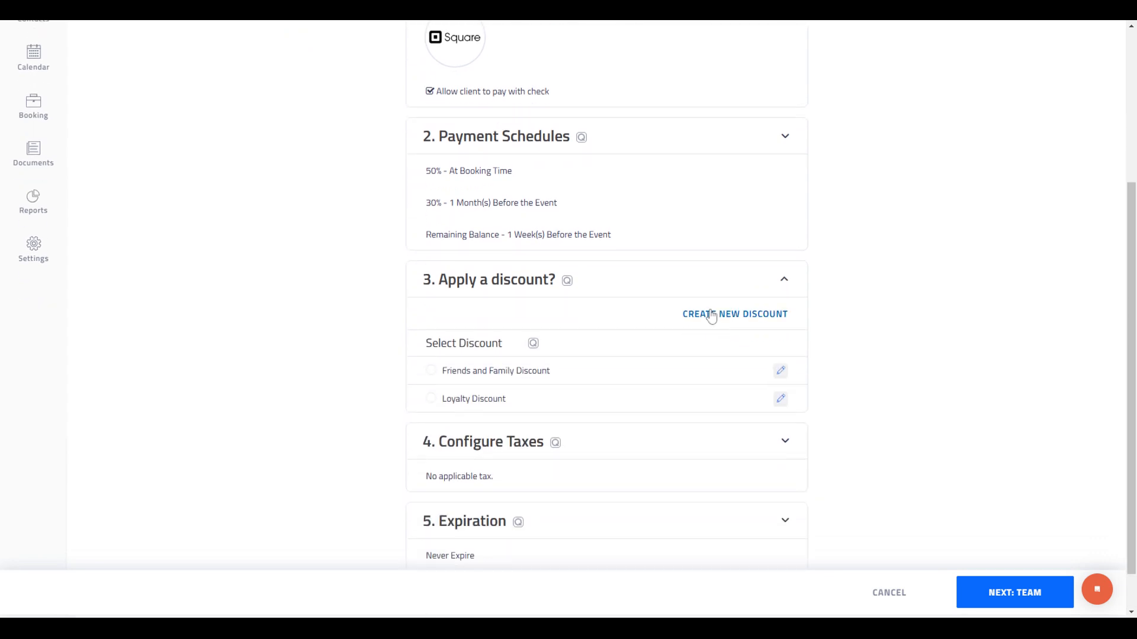
pyautogui.scroll(-1, 711, 317)
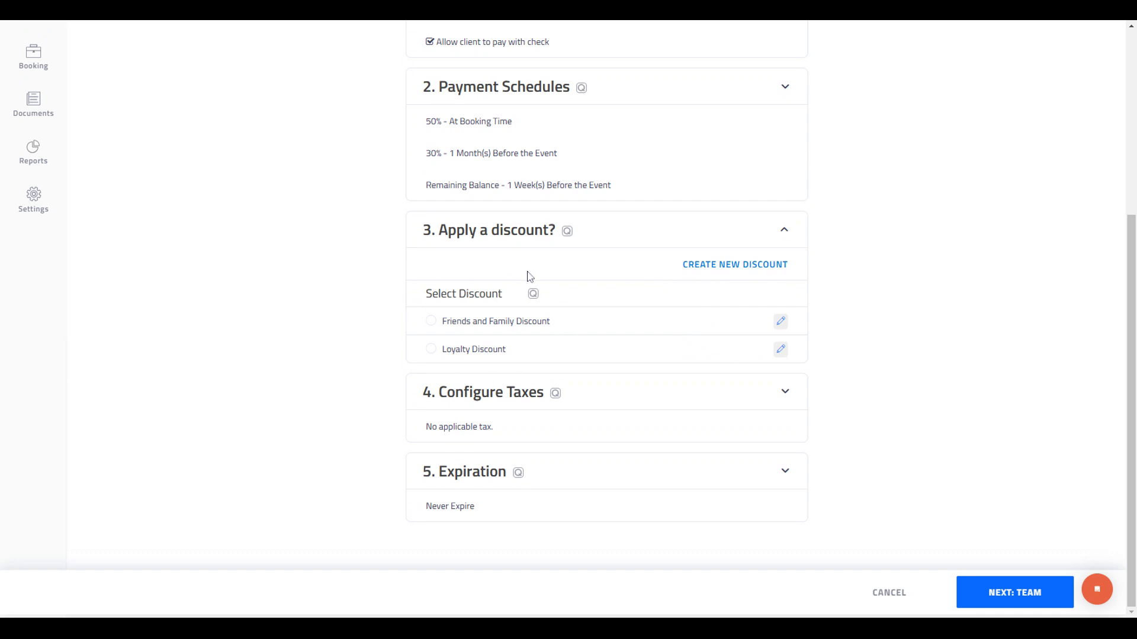
pyautogui.click(430, 322)
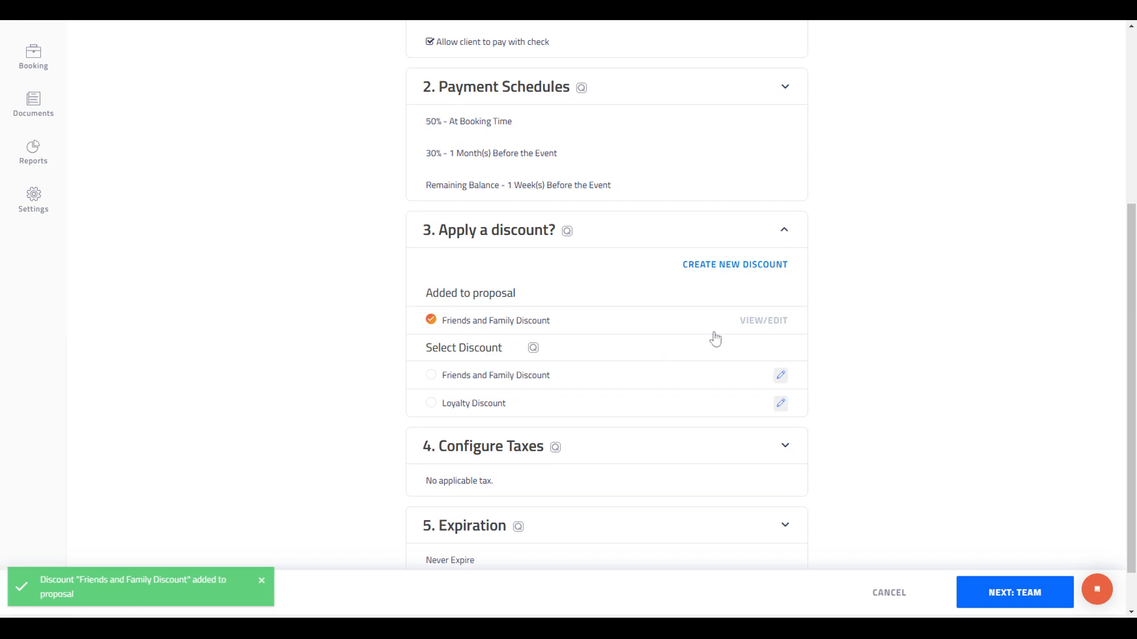
pyautogui.click(759, 323)
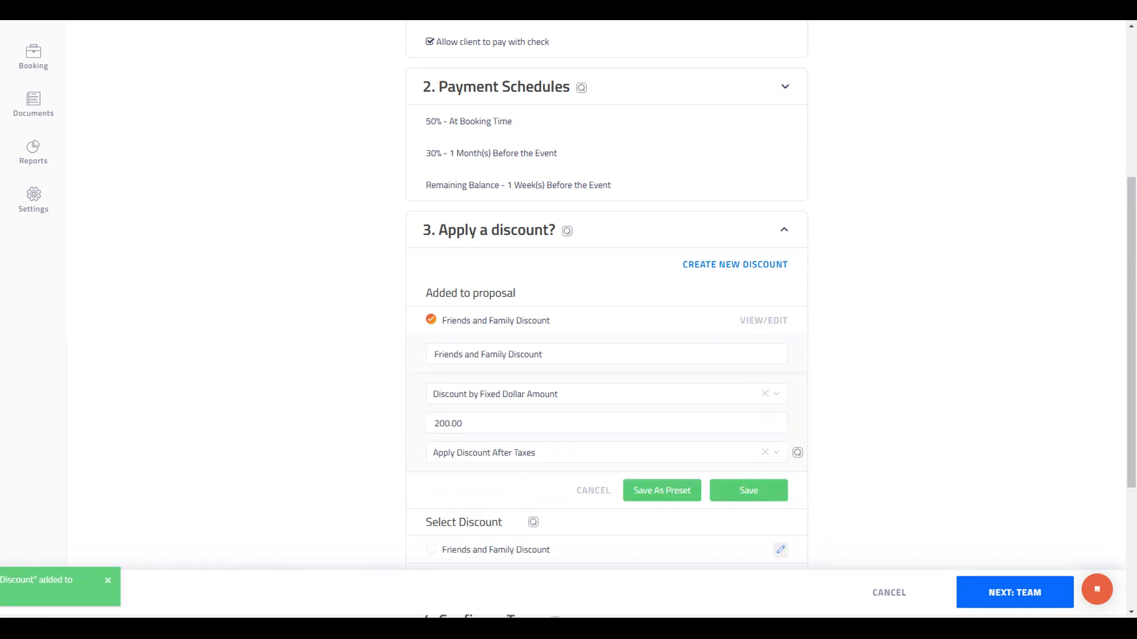
pyautogui.click(740, 495)
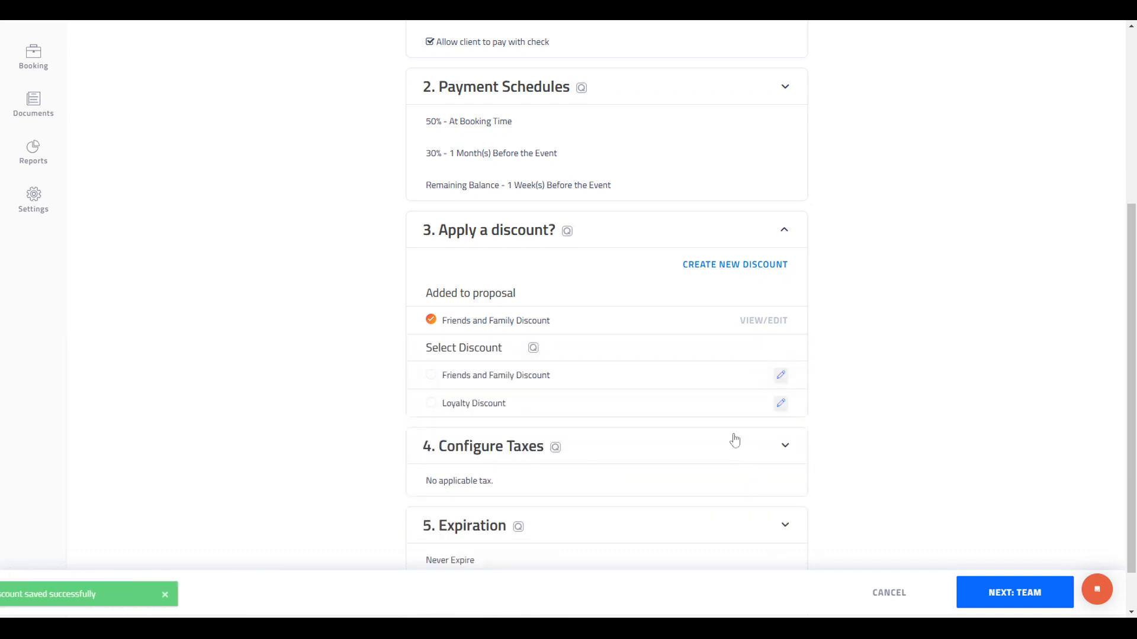
pyautogui.scroll(-1, 653, 419)
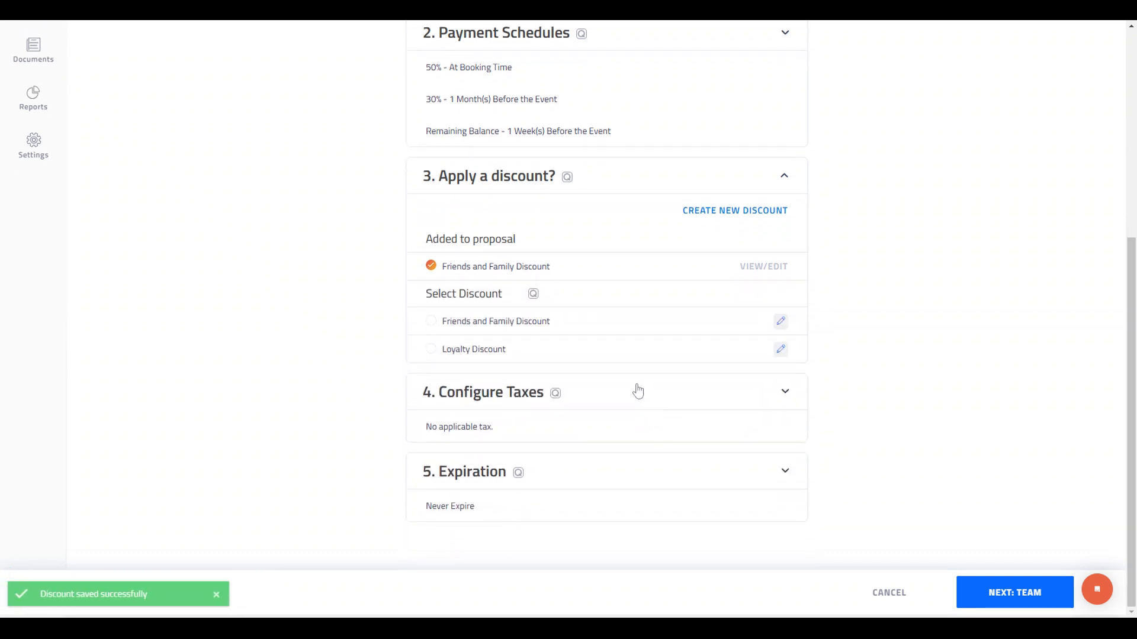
# Step: Apply the Ph Tax, leave the proposal set not to expire, and continue to the team step
pyautogui.click(789, 393)
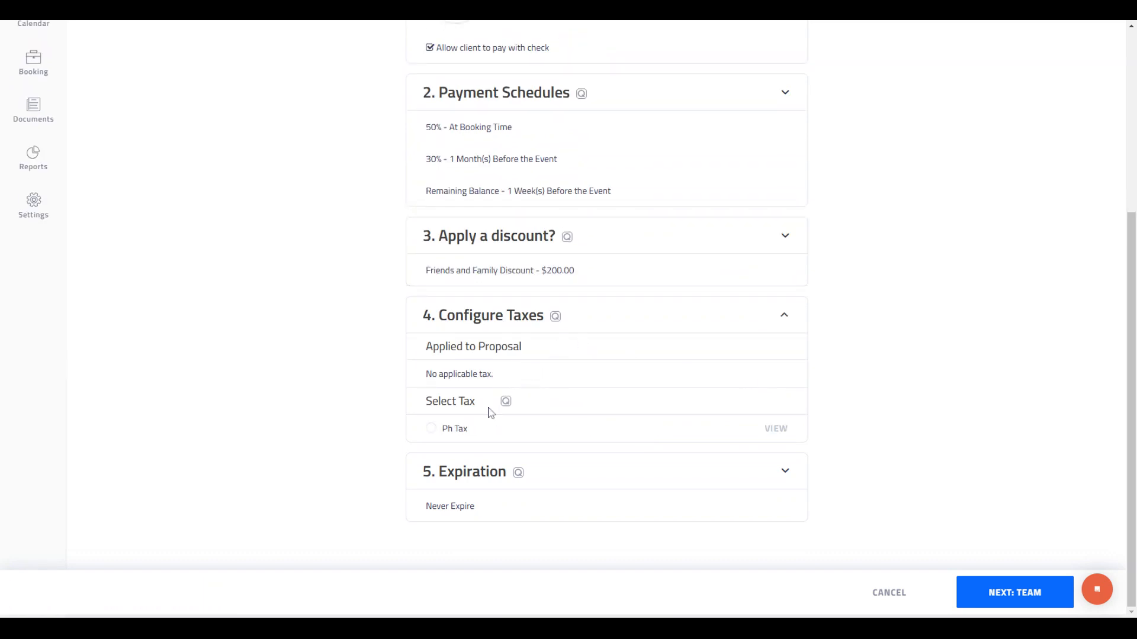
pyautogui.click(433, 431)
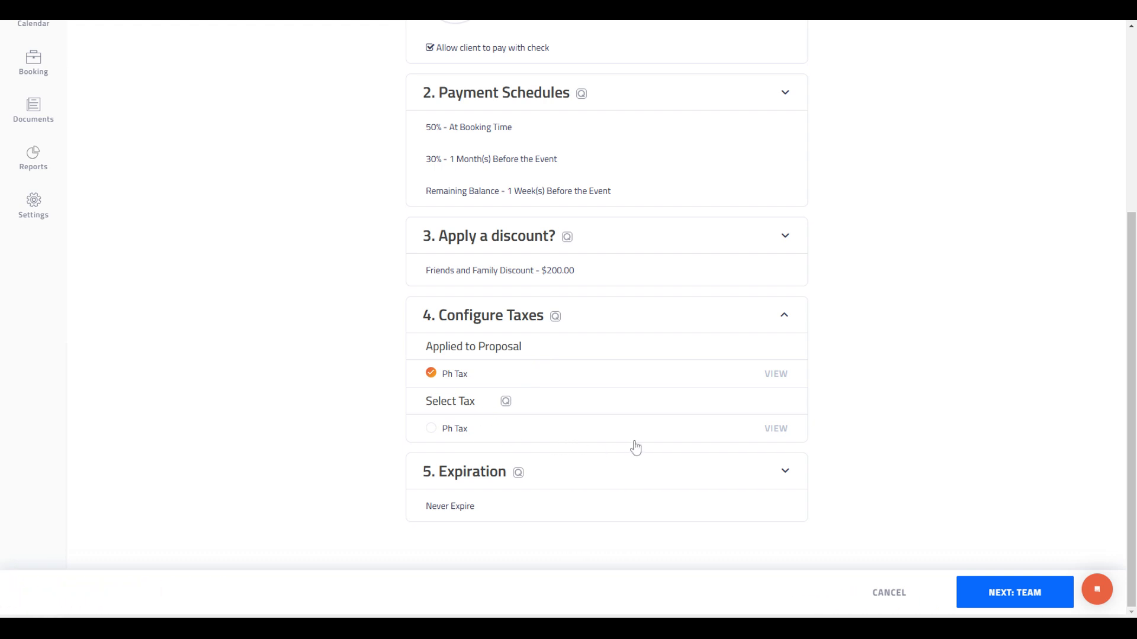
pyautogui.click(785, 474)
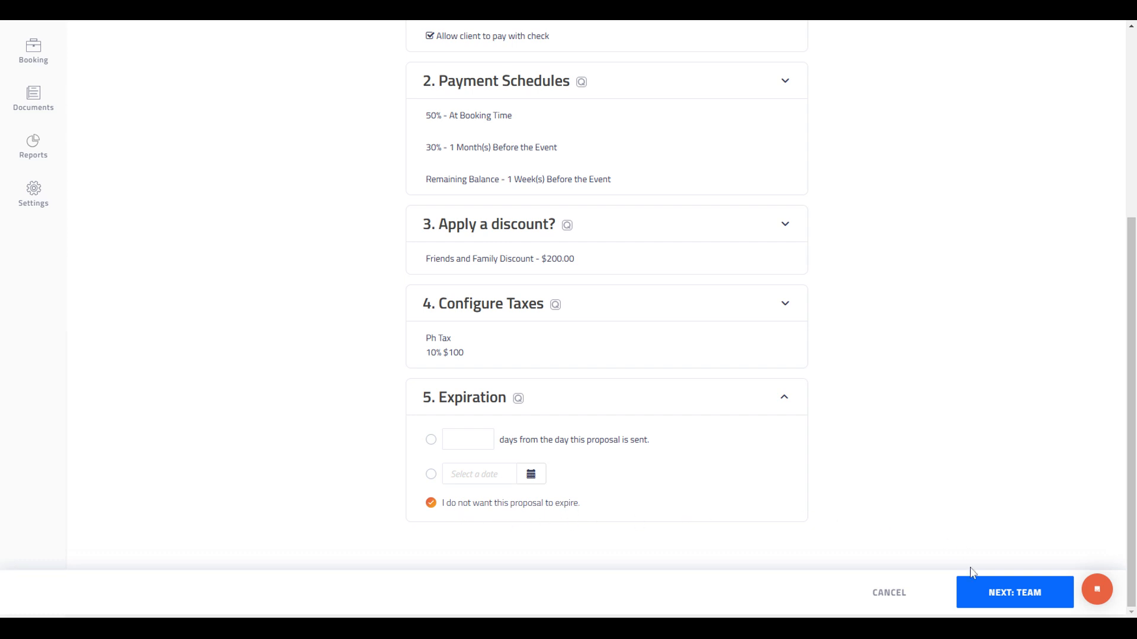
pyautogui.click(983, 592)
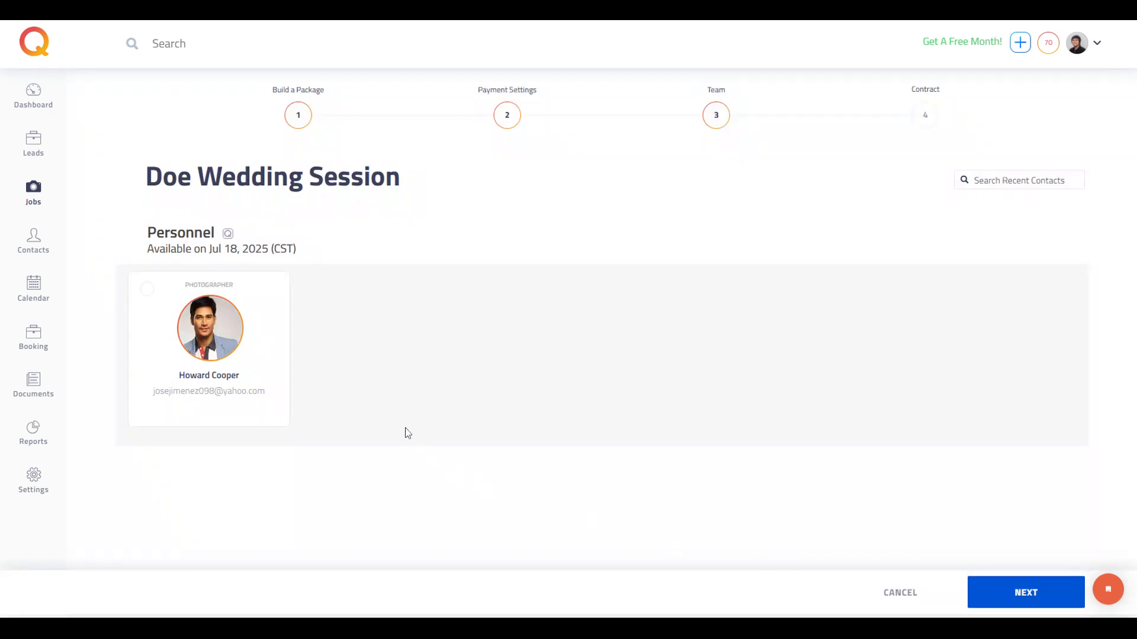
# Step: Assign the photographer to the job and continue to the contract step
pyautogui.click(145, 289)
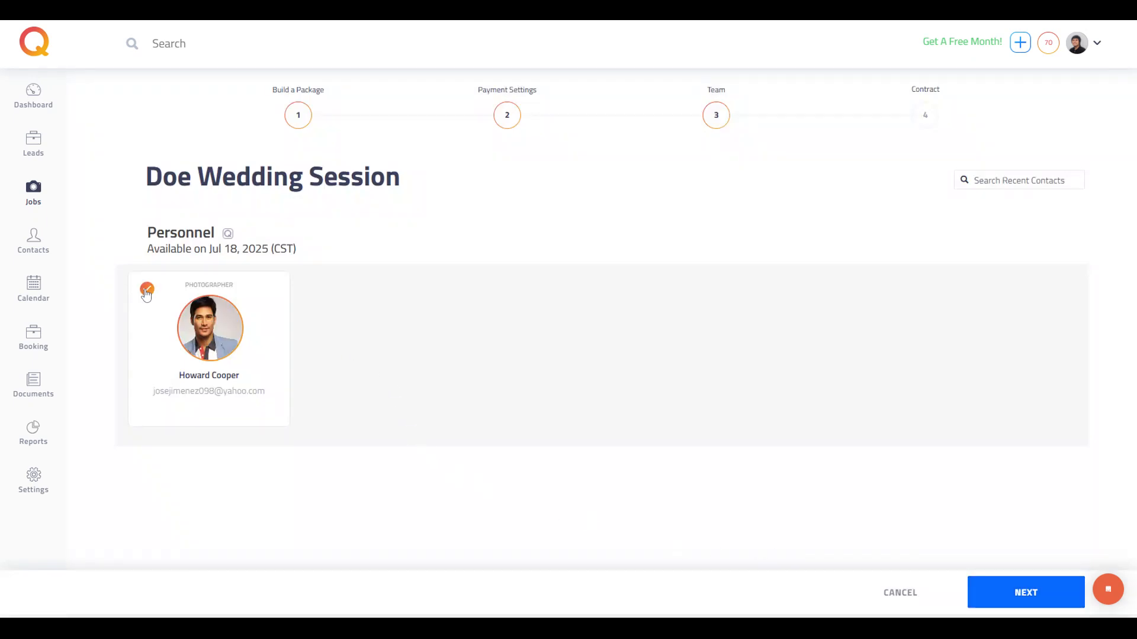
pyautogui.click(1008, 599)
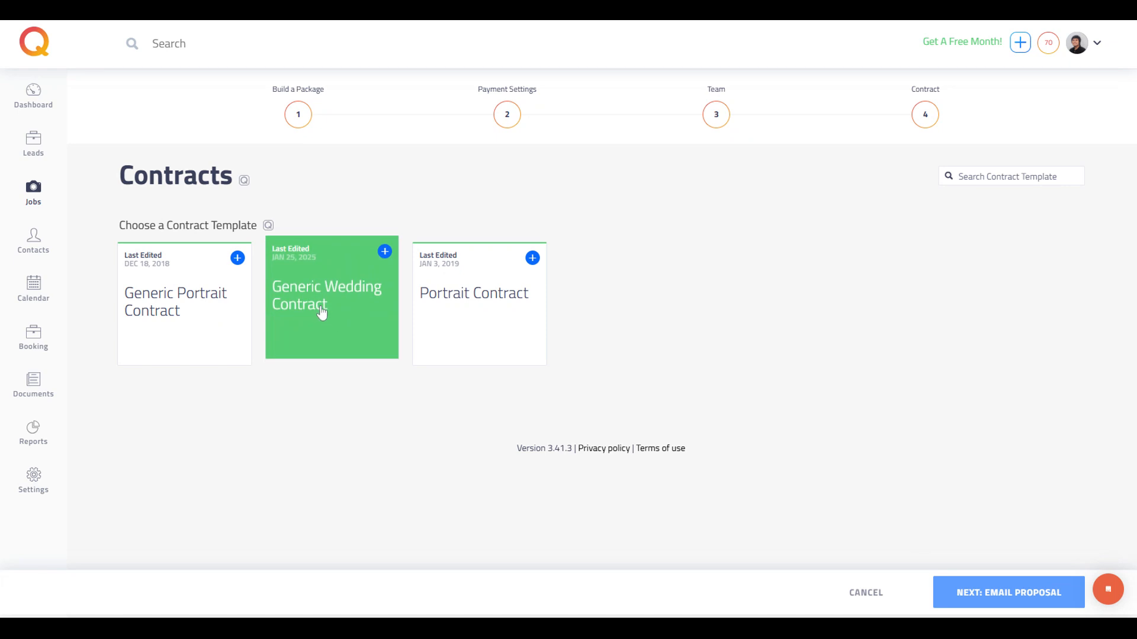
# Step: Add the Generic Wedding Contract template to the proposal and continue to emailing it
pyautogui.click(321, 312)
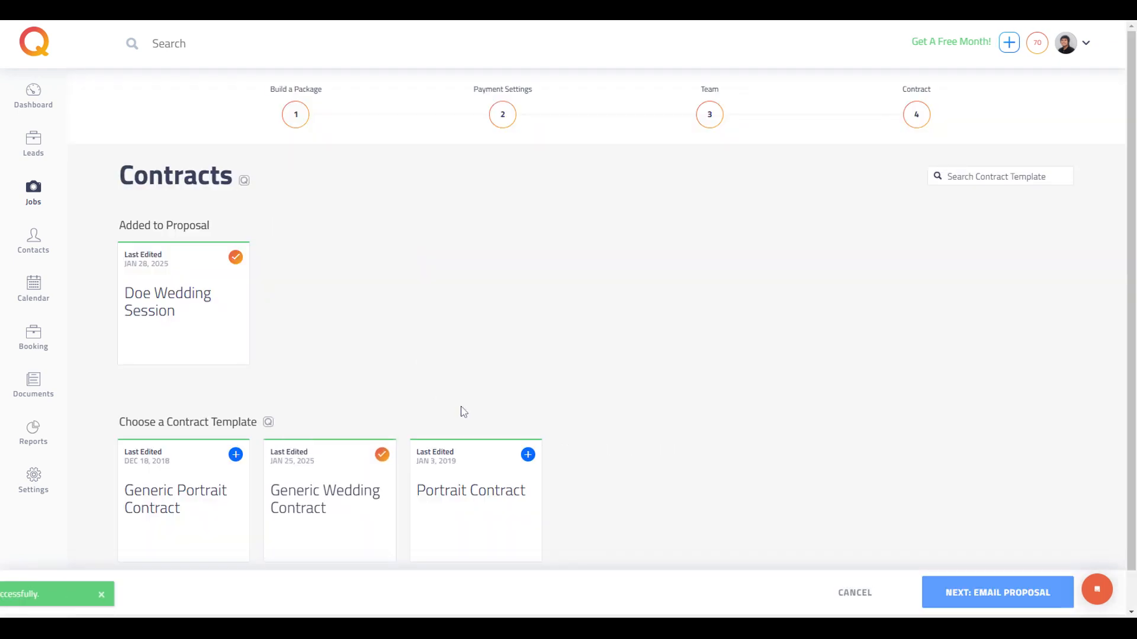
pyautogui.scroll(-2, 391, 356)
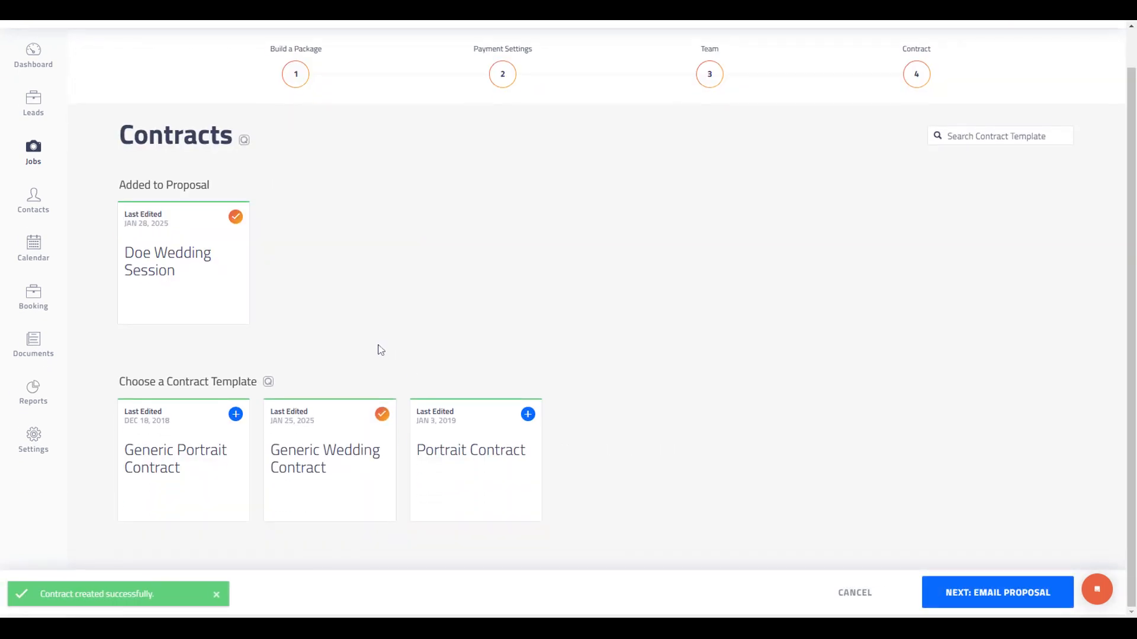
pyautogui.click(977, 595)
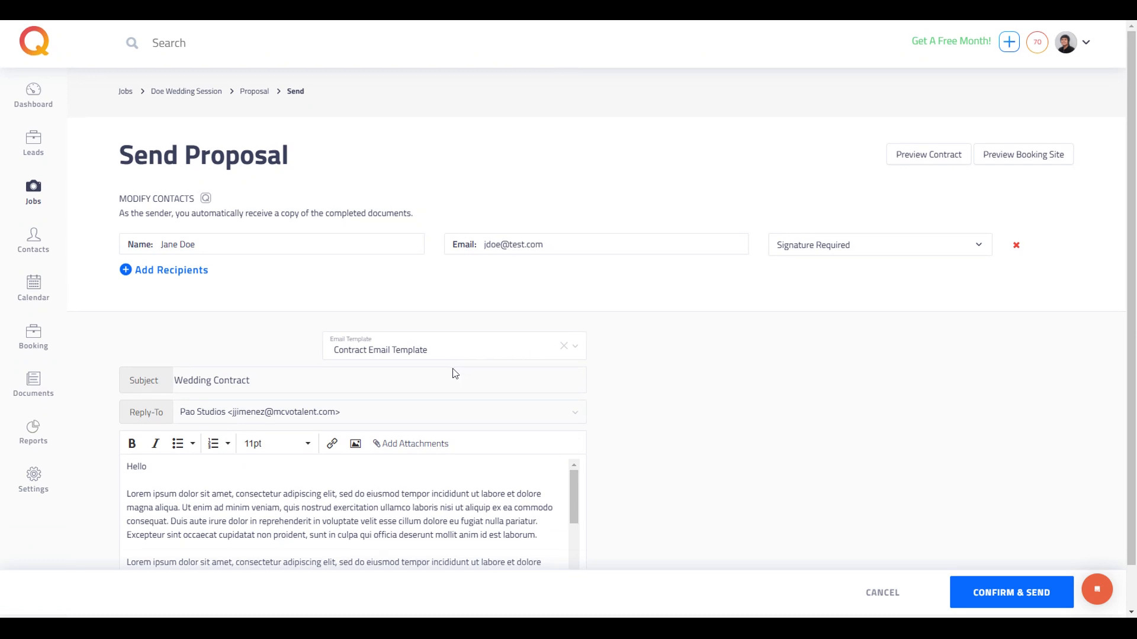
# Step: Confirm and send the proposal email with the Contract Email Template to the client
pyautogui.scroll(-1, 456, 373)
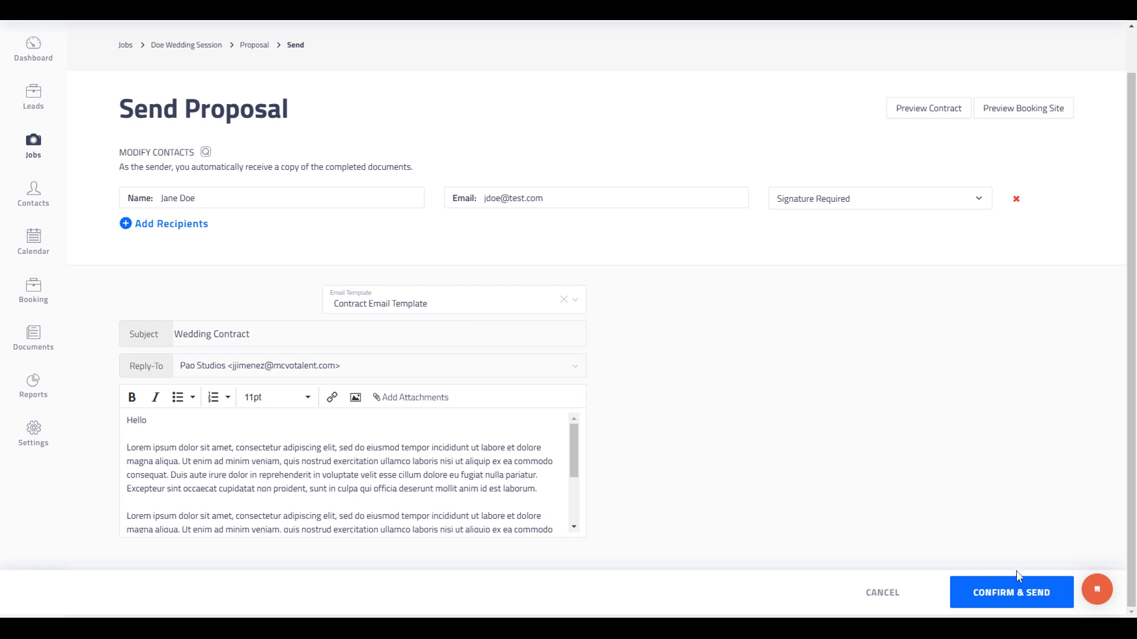
pyautogui.click(1016, 589)
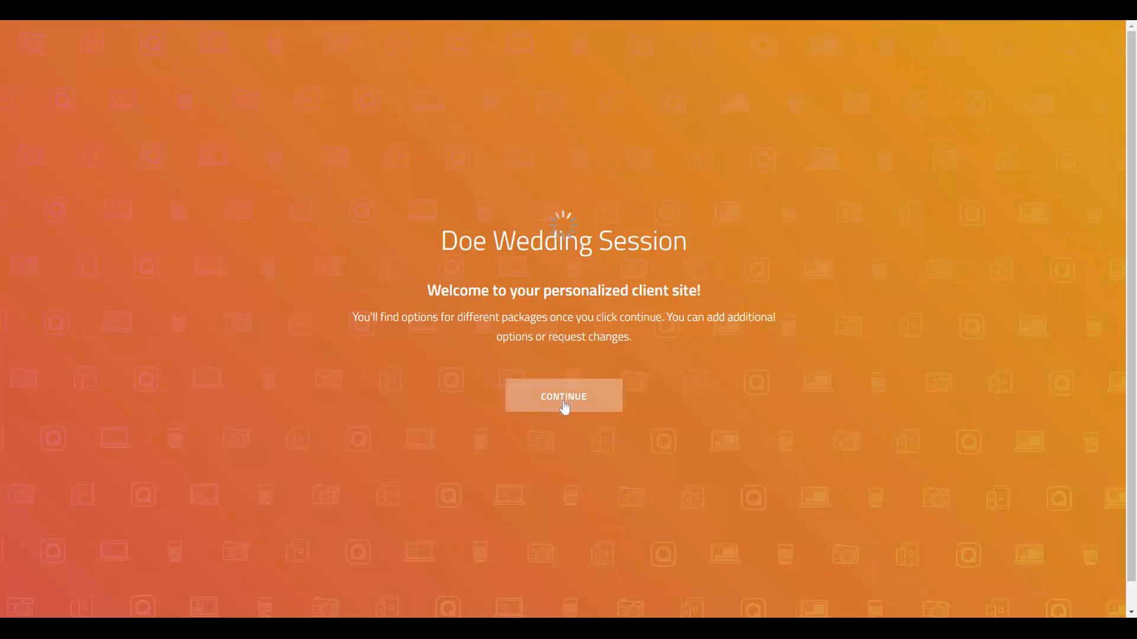
# Step: Select the Gold Wedding Package on the client booking site
pyautogui.scroll(-4, 566, 371)
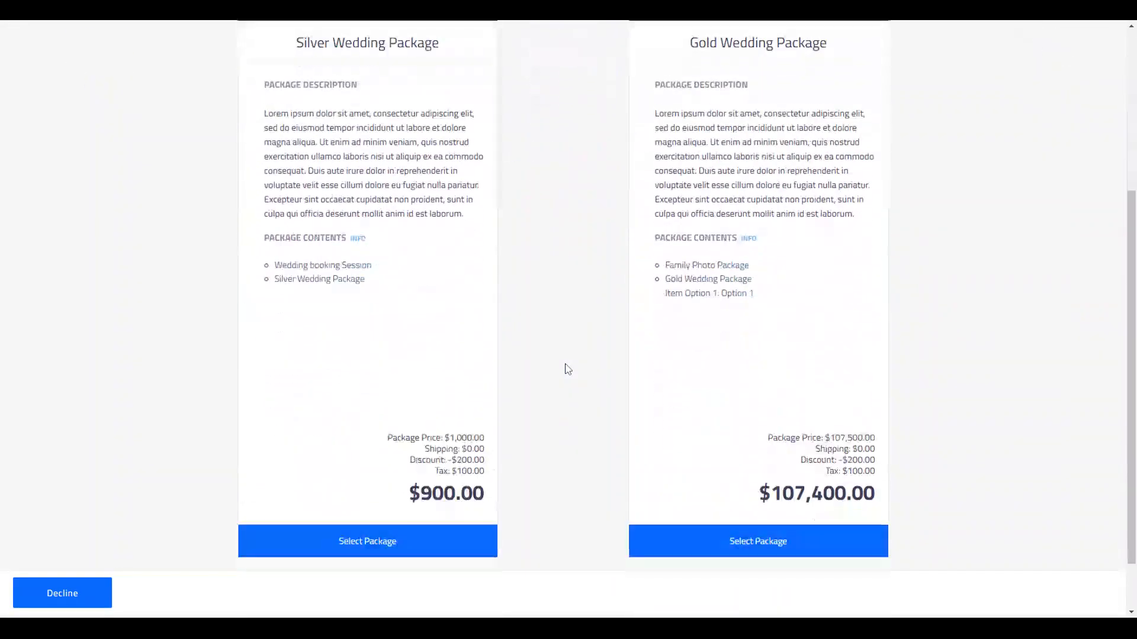
pyautogui.click(657, 530)
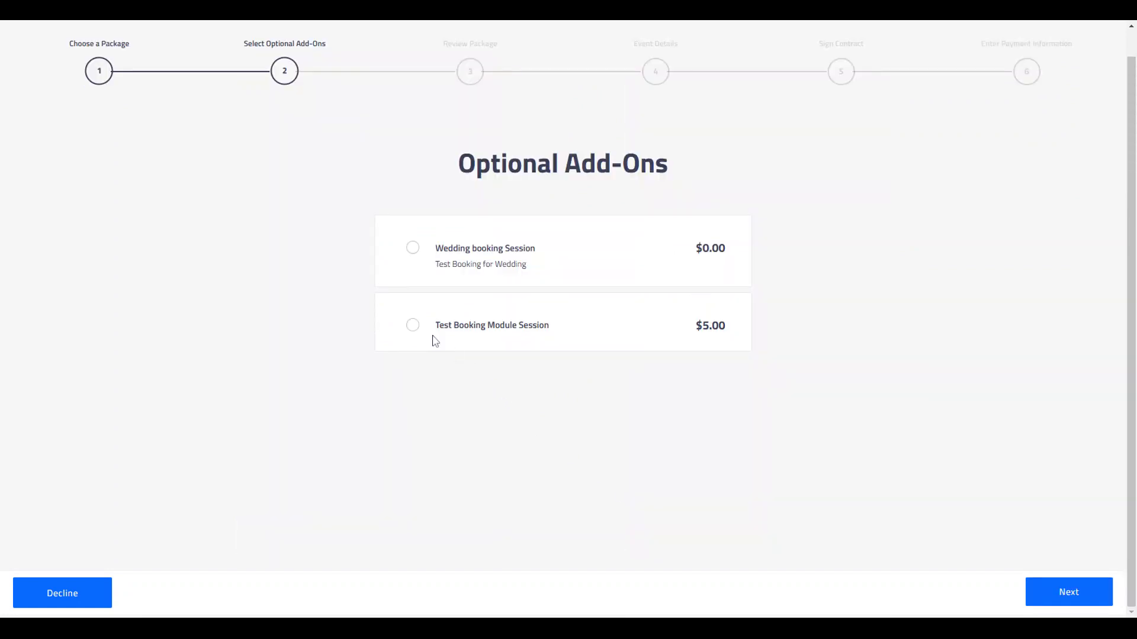
# Step: Add the Wedding booking Session add-on with quantity 3 and continue to the proposal overview
pyautogui.click(413, 248)
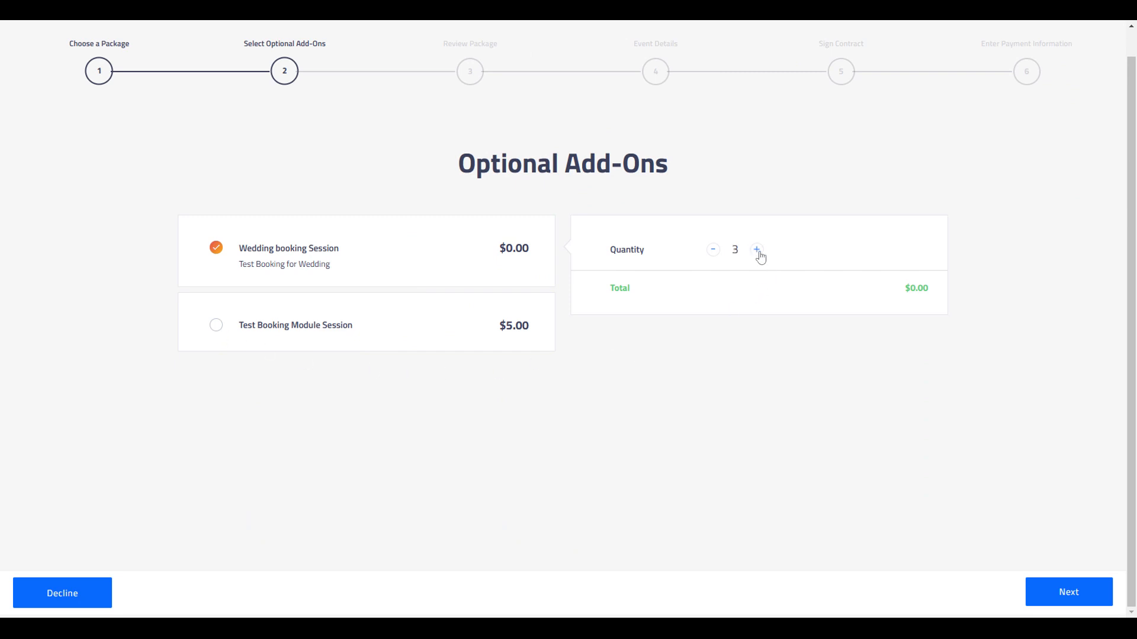
pyautogui.click(1097, 601)
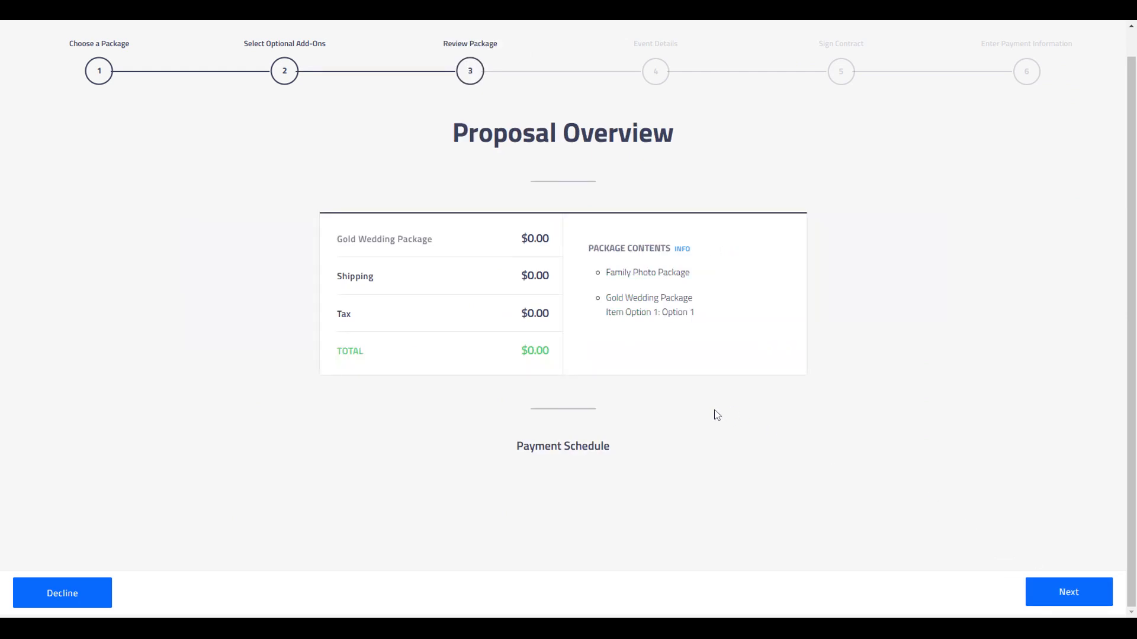
pyautogui.scroll(-3, 686, 413)
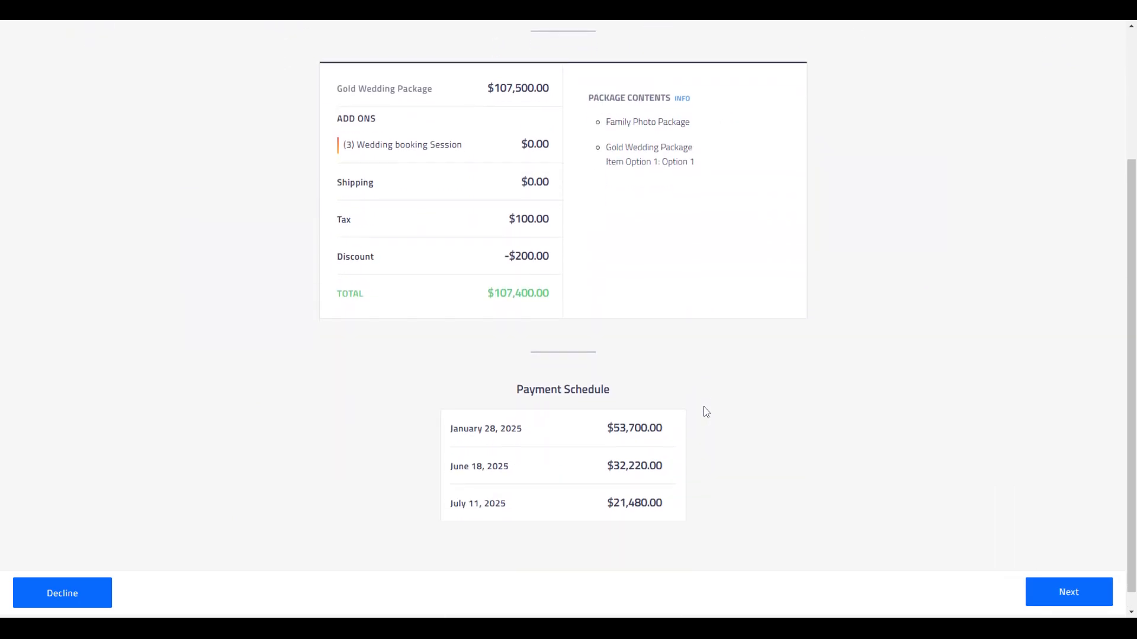
# Step: Continue from the package review through the prefilled primary contact details to the contract
pyautogui.click(1053, 591)
pyautogui.scroll(-1, 570, 300)
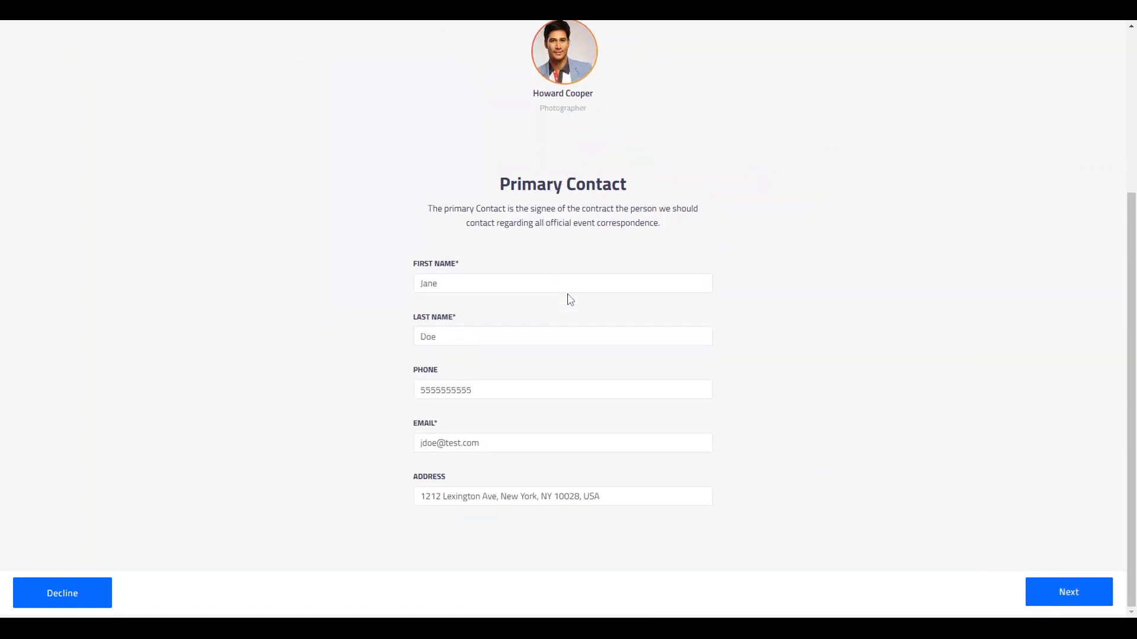
pyautogui.scroll(2, 580, 302)
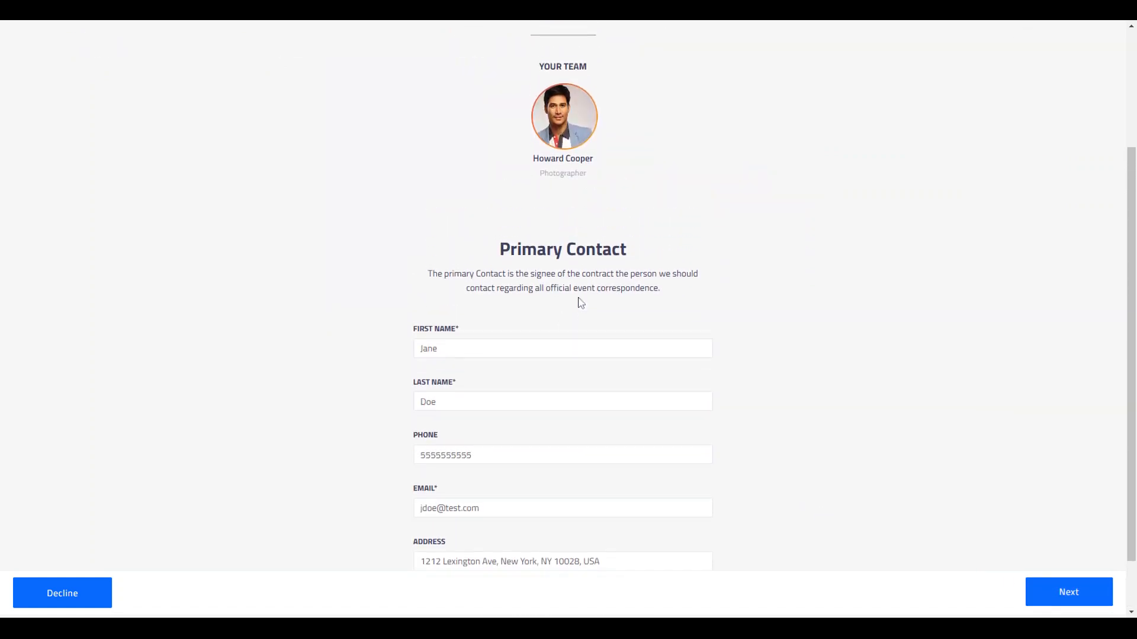
pyautogui.click(1040, 595)
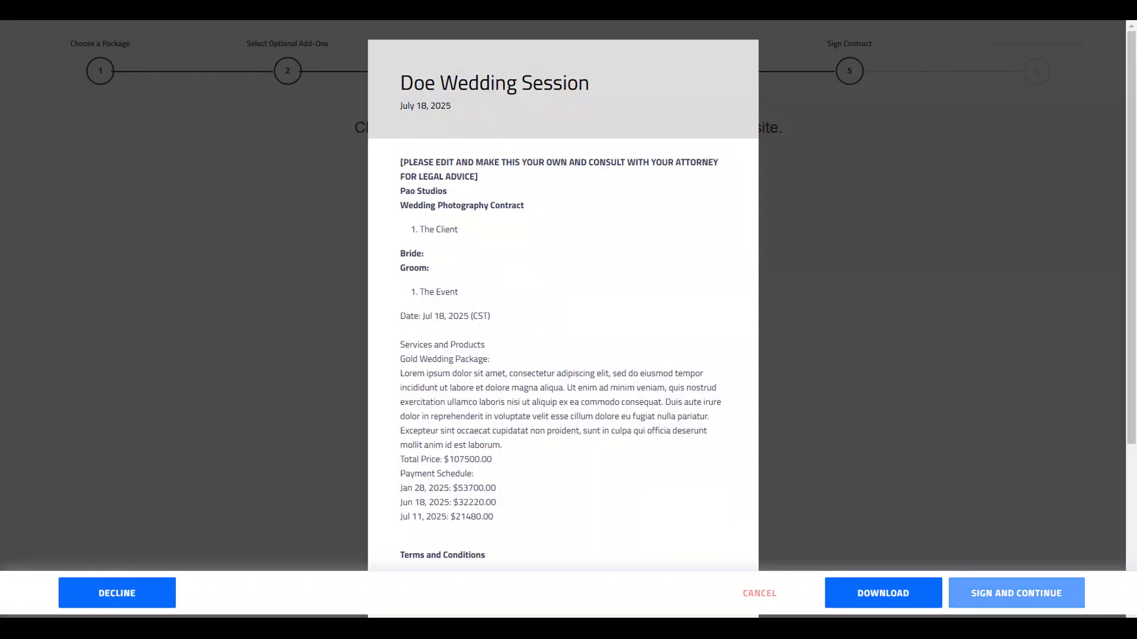
# Step: Sign the contract as the client, tick the agreement checkbox, and sign and continue to payment information
pyautogui.scroll(-4, 539, 316)
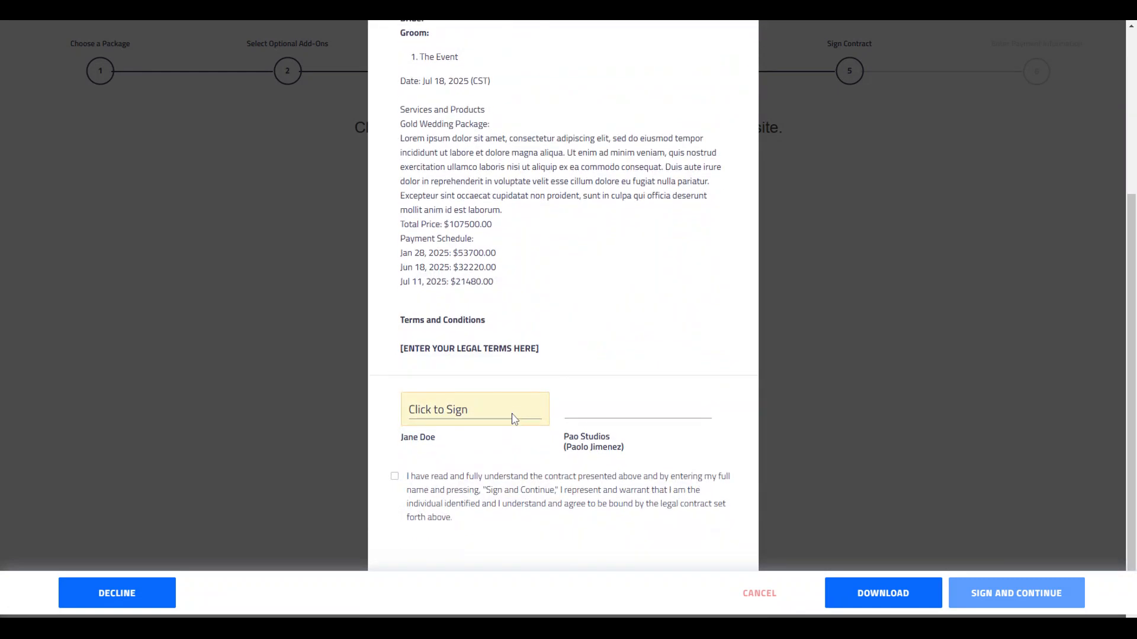
pyautogui.click(480, 407)
pyautogui.click(468, 378)
pyautogui.click(395, 477)
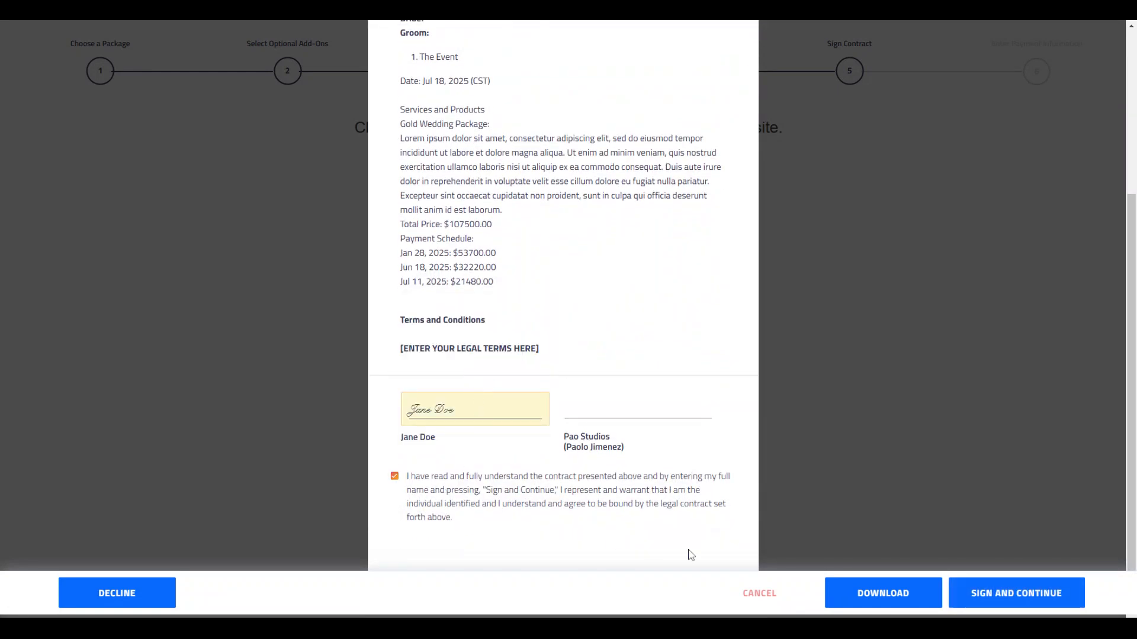
pyautogui.click(1066, 600)
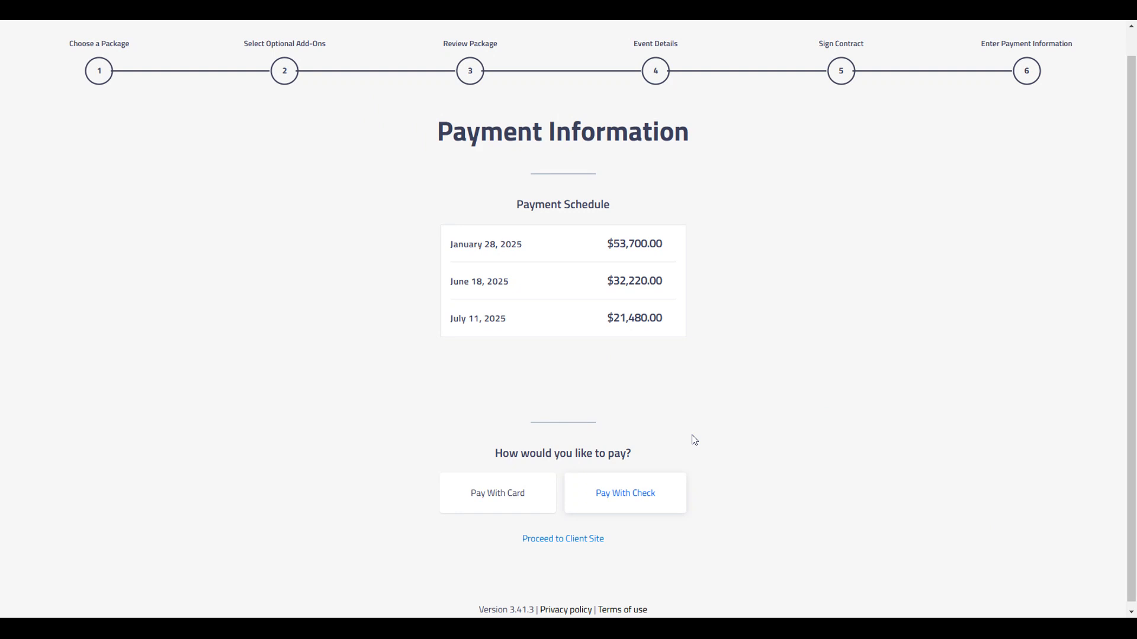
pyautogui.scroll(-1, 681, 427)
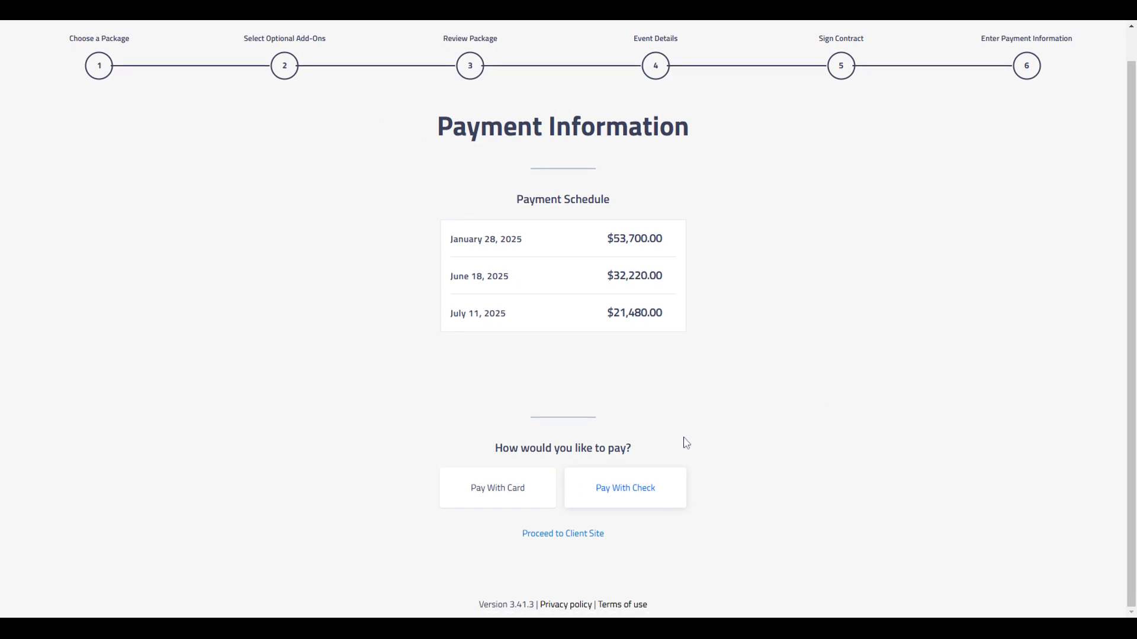
pyautogui.click(661, 493)
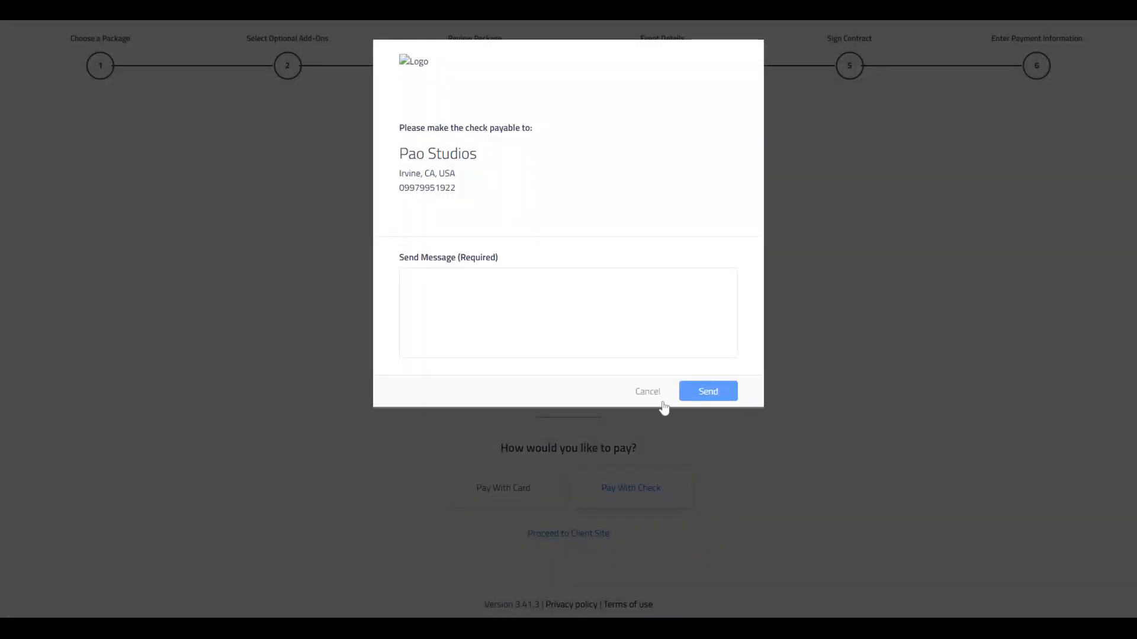
pyautogui.click(656, 393)
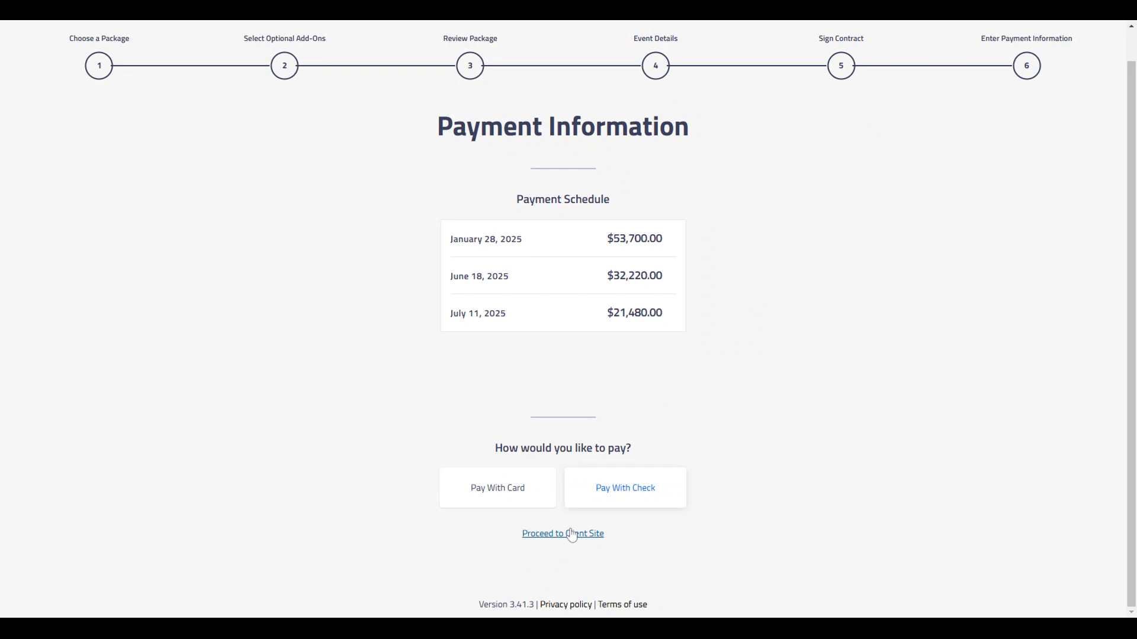
# Step: Proceed to the client site and preview the Doe Wedding Session contract from the job's documents
pyautogui.click(571, 534)
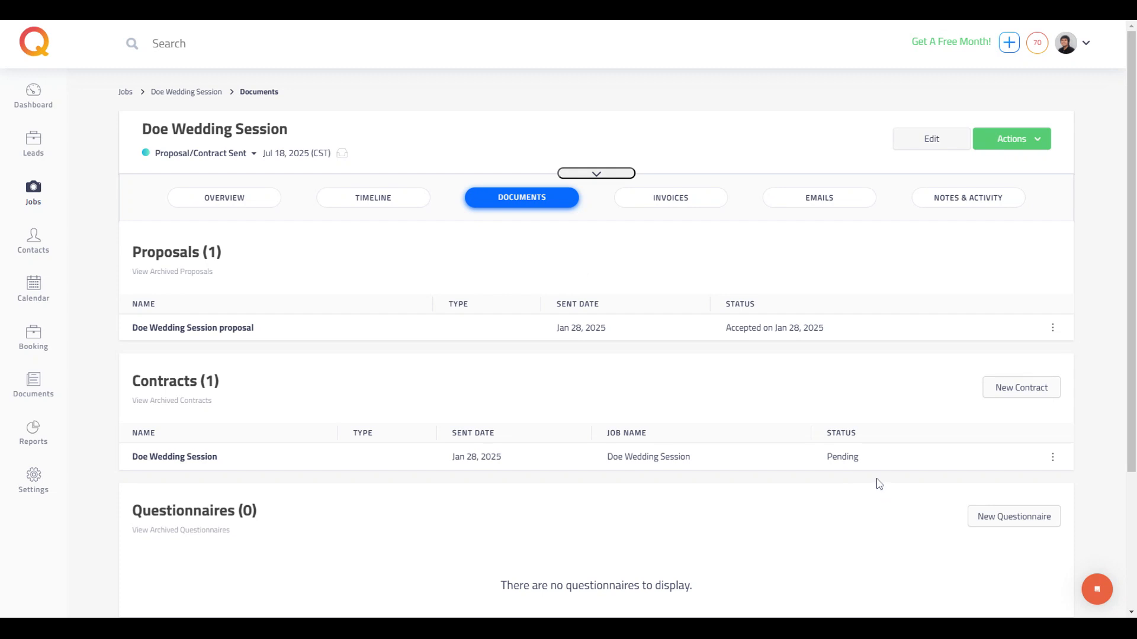
pyautogui.click(1052, 457)
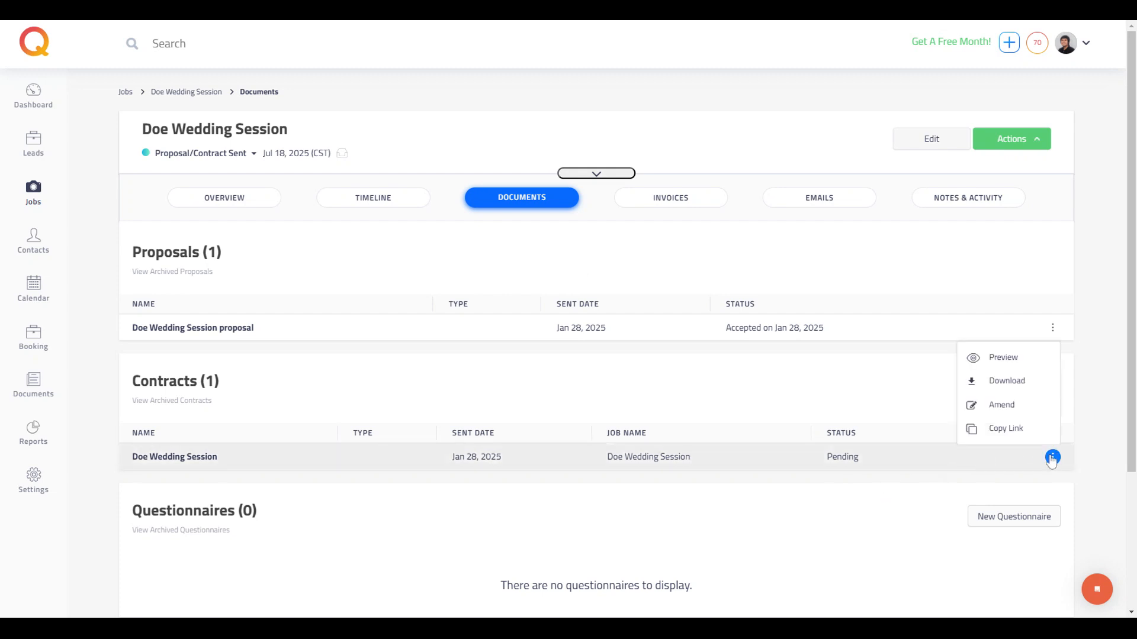
pyautogui.click(1004, 362)
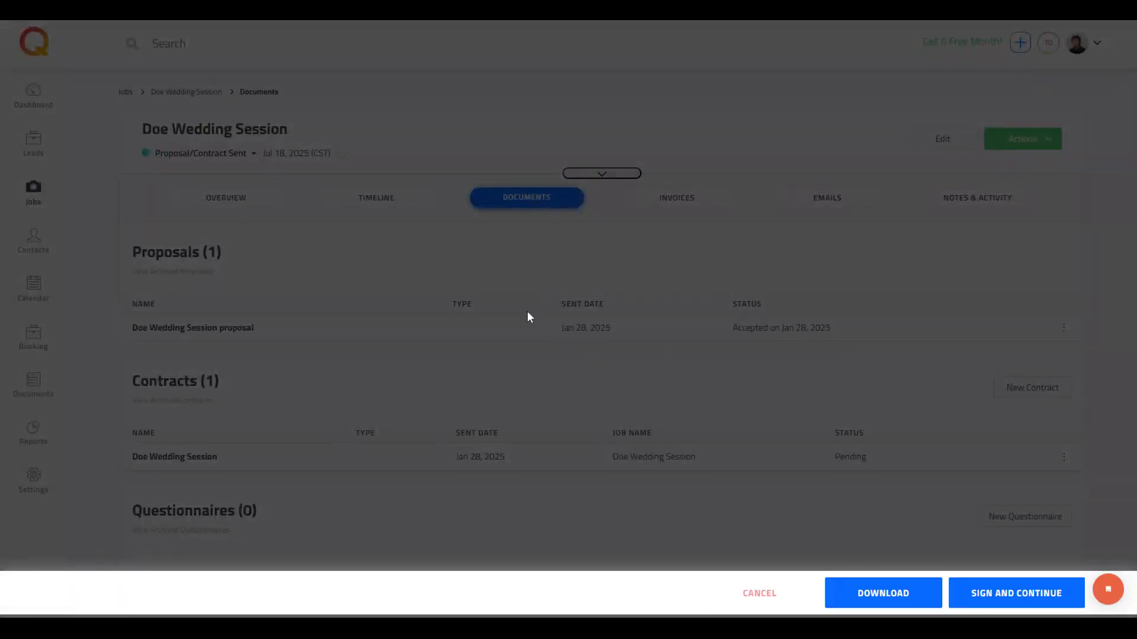
# Step: Countersign the contract for Pao Studios in the second signature style, tick the agreement checkbox, and sign and continue
pyautogui.scroll(-5, 535, 290)
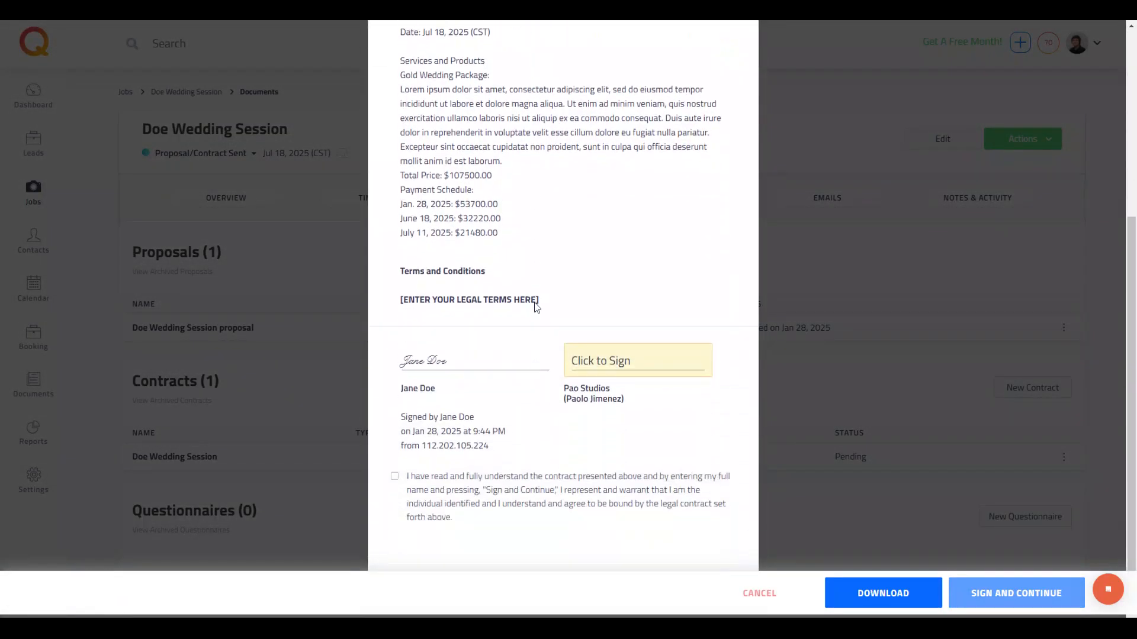
pyautogui.click(589, 372)
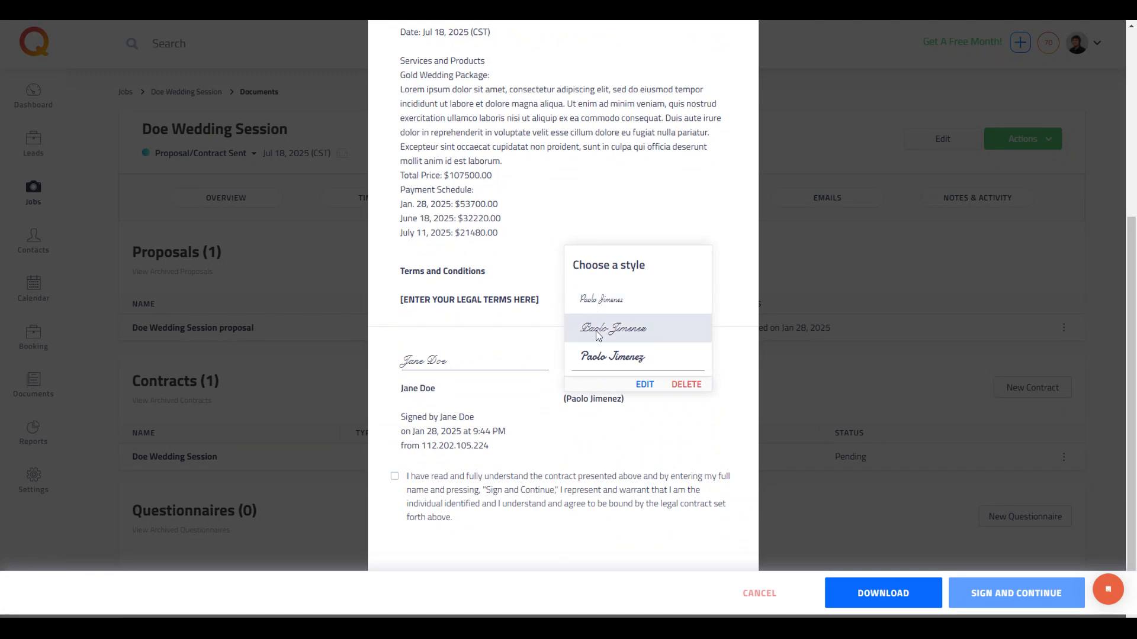
pyautogui.click(598, 335)
pyautogui.click(394, 477)
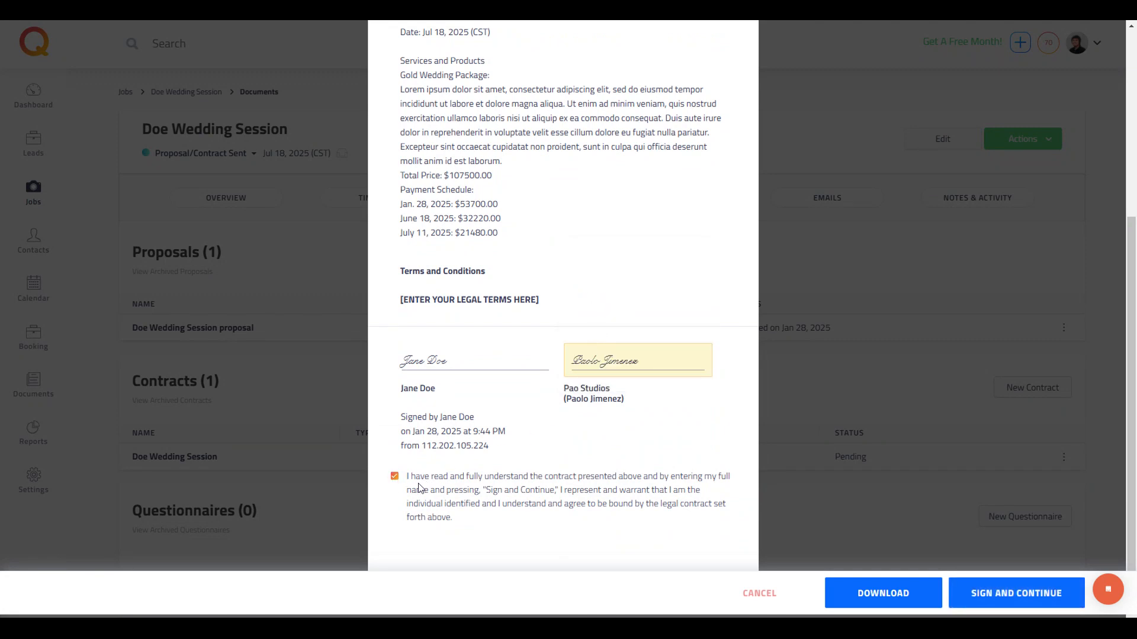
pyautogui.click(999, 594)
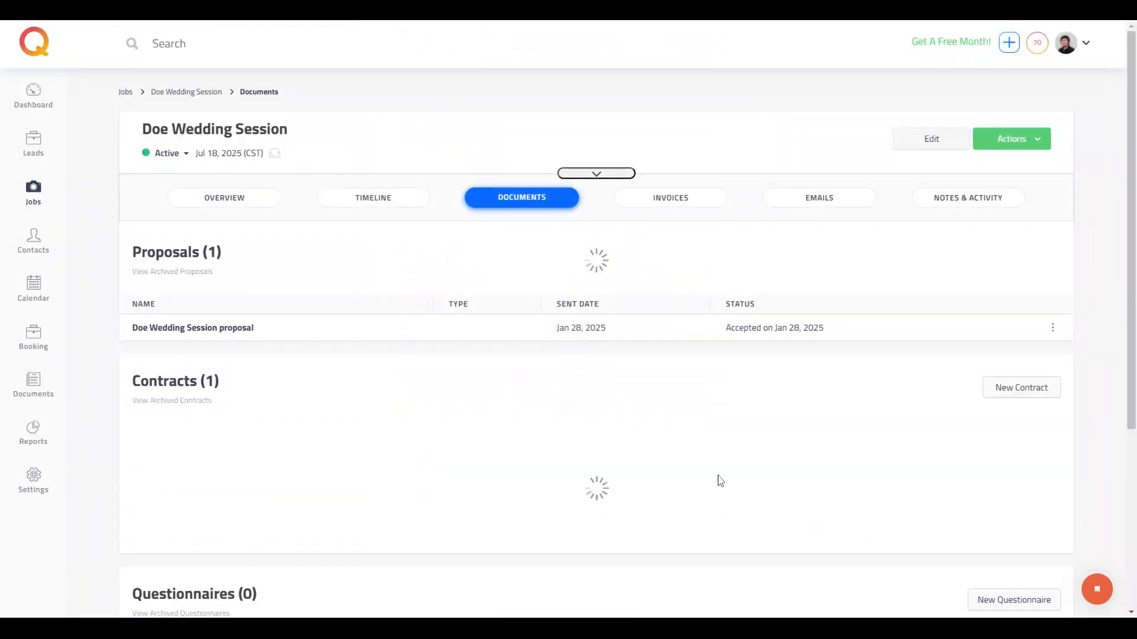